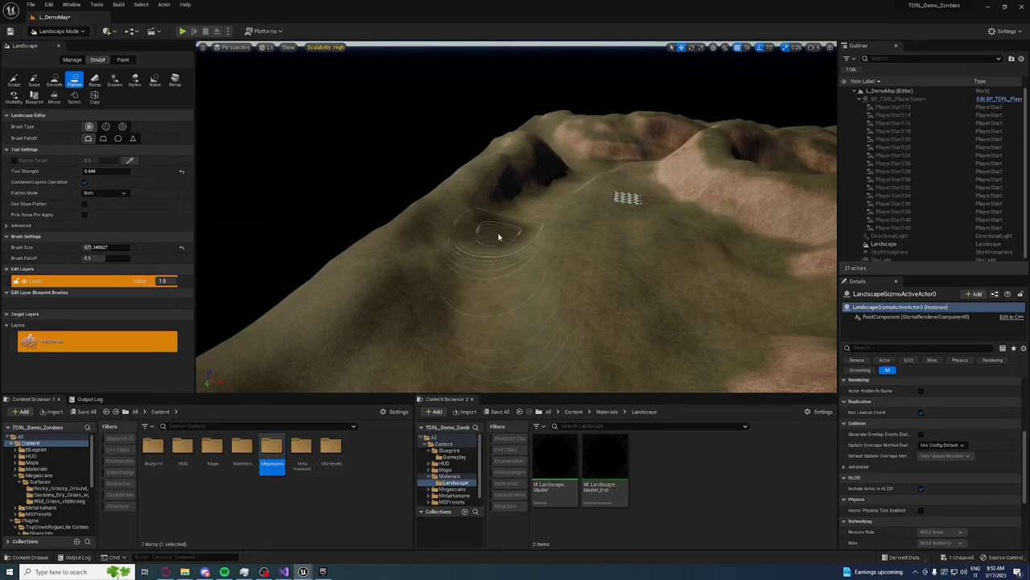
# - Pull the camera back over the landscape, start Play, and walk the character up-left across the terrain
pyautogui.scroll(-5, 580, 173)
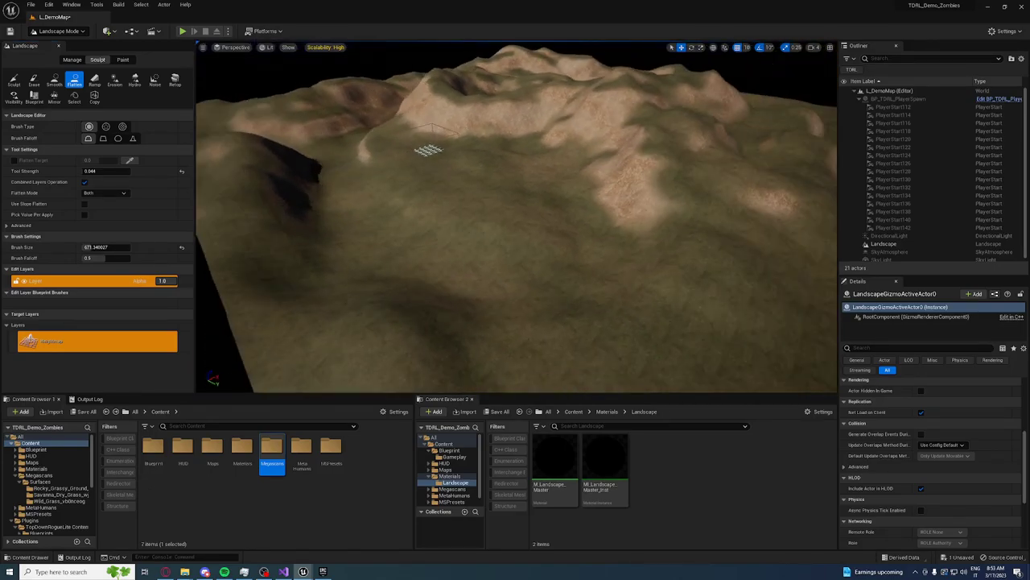
pyautogui.moveTo(563, 237); pyautogui.dragTo(564, 161, button='right')
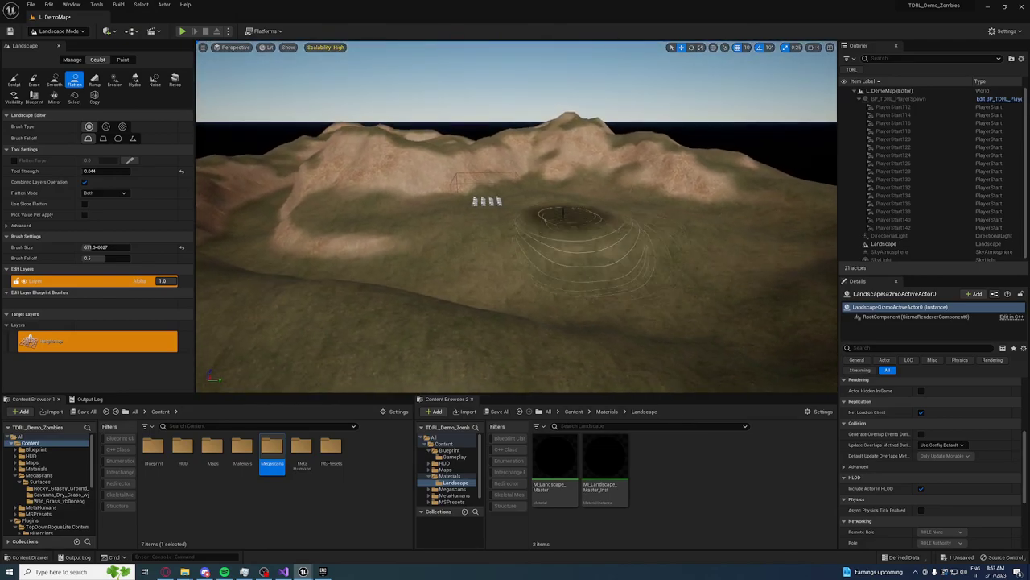
pyautogui.scroll(4, 547, 201)
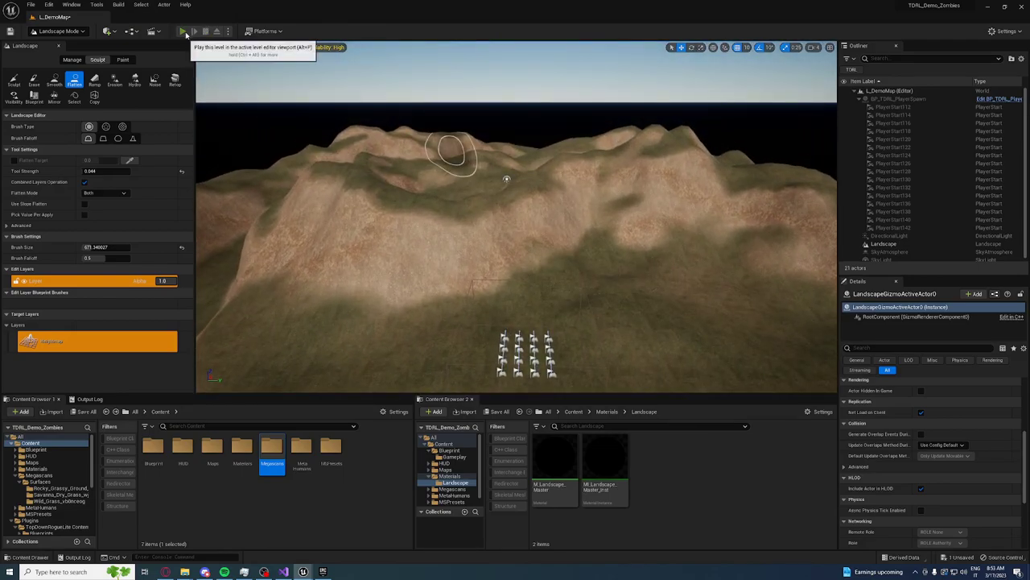
pyautogui.click(184, 32)
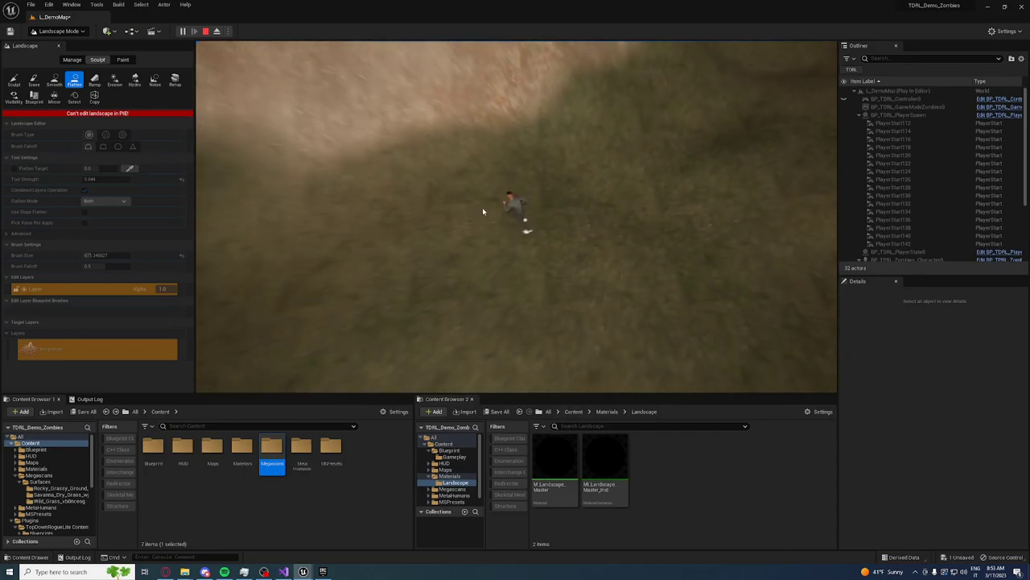
pyautogui.click(482, 212)
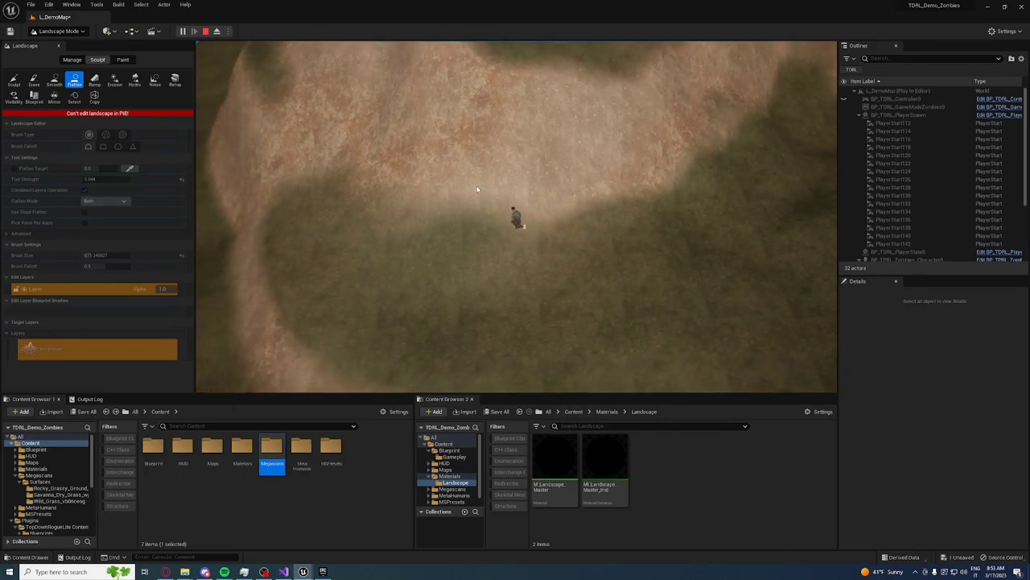
pyautogui.moveTo(477, 189); pyautogui.dragTo(527, 165)
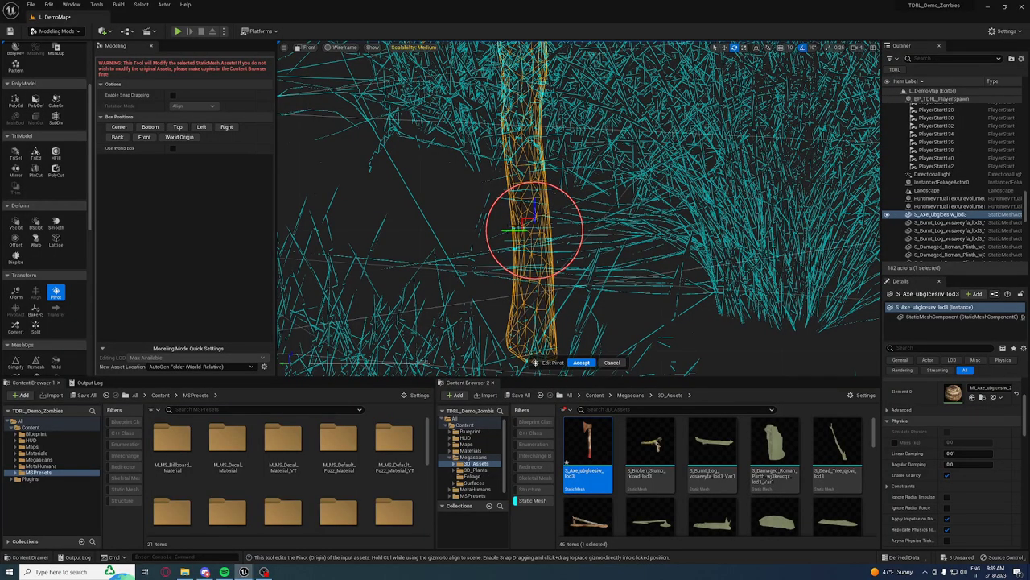
# - Drag the axe mesh's pivot up along its handle and accept the new position
pyautogui.moveTo(534, 205); pyautogui.dragTo(534, 196)
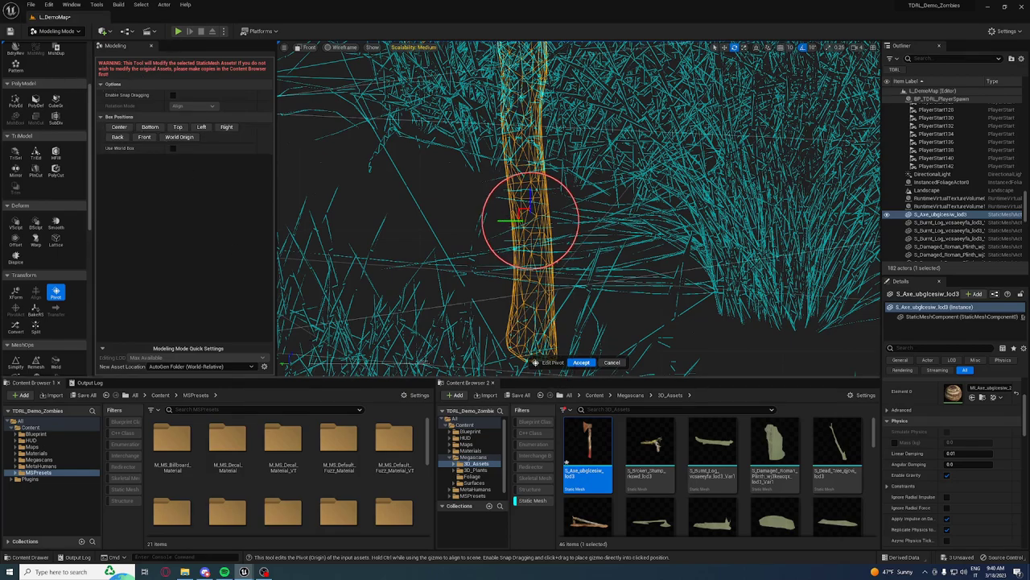
pyautogui.click(581, 362)
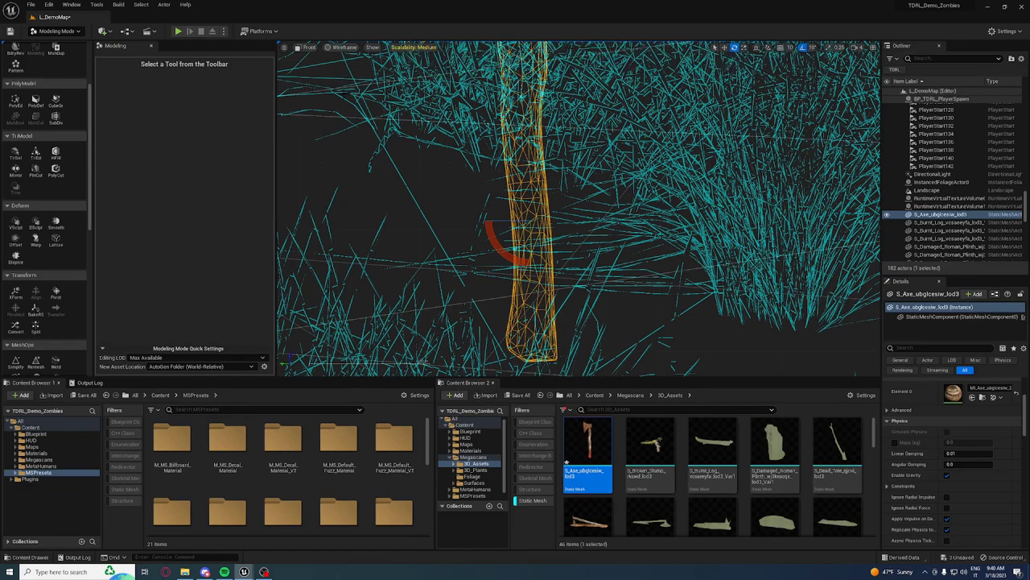
# - Switch the viewport to Perspective with Lit shading, orbit around the axe, and deselect it
pyautogui.click(313, 48)
pyautogui.click(316, 66)
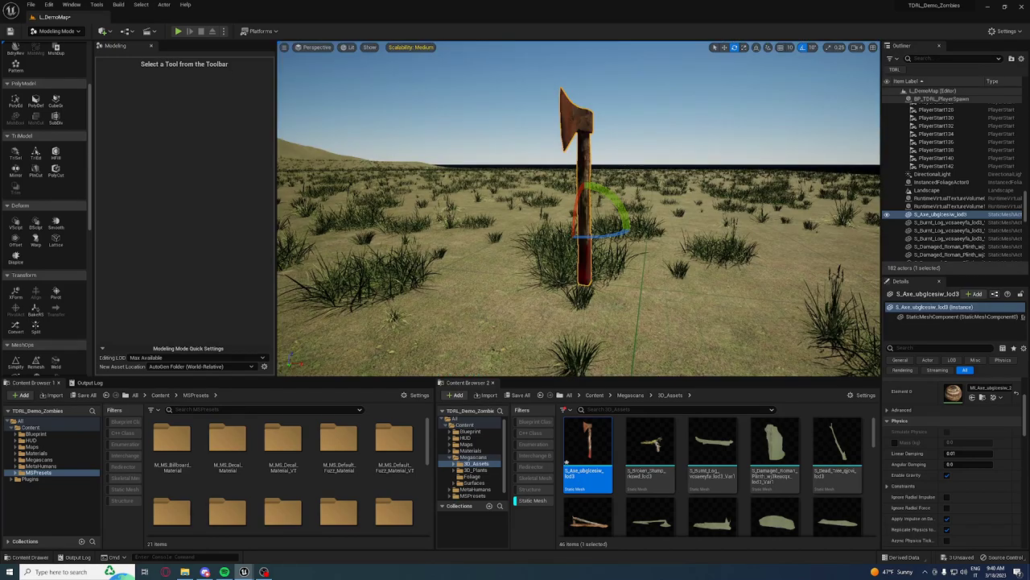
pyautogui.moveTo(317, 68); pyautogui.dragTo(339, 73, button='right')
pyautogui.press('Escape')
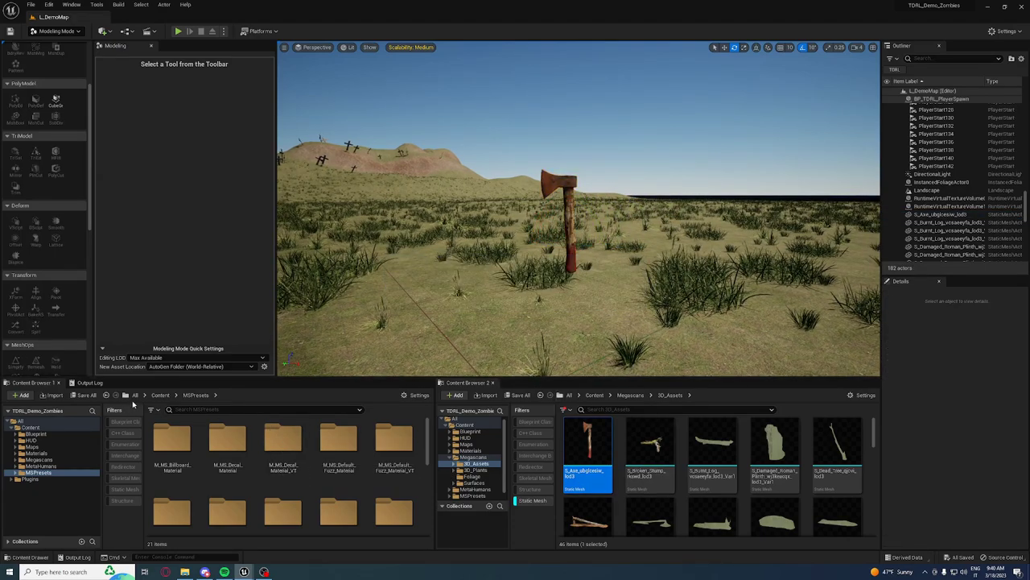
# - In Content Browser 1, open Plugins > TopDownRogueLite Content > Blueprints > Items
pyautogui.click(32, 479)
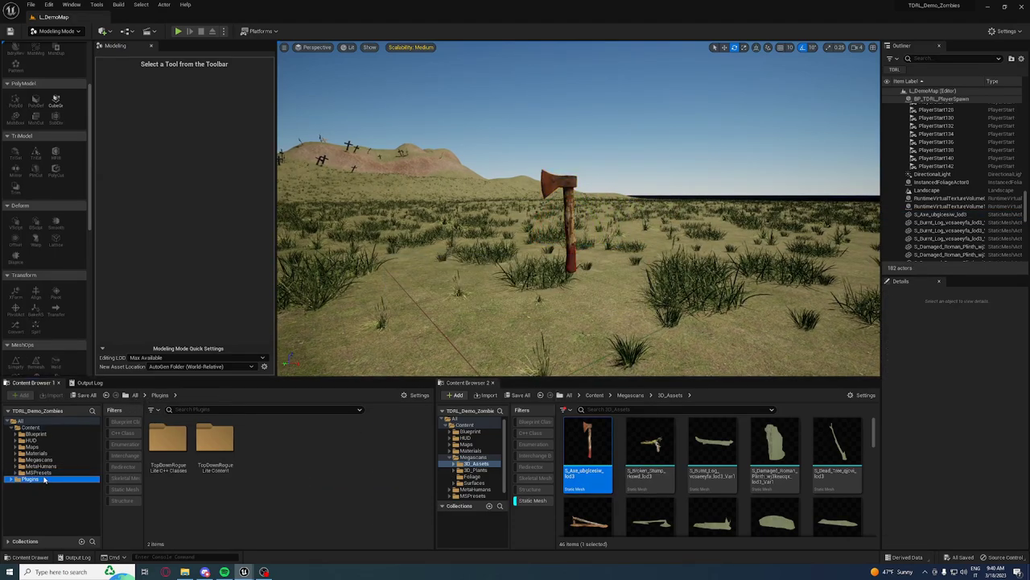
pyautogui.doubleClick(238, 443)
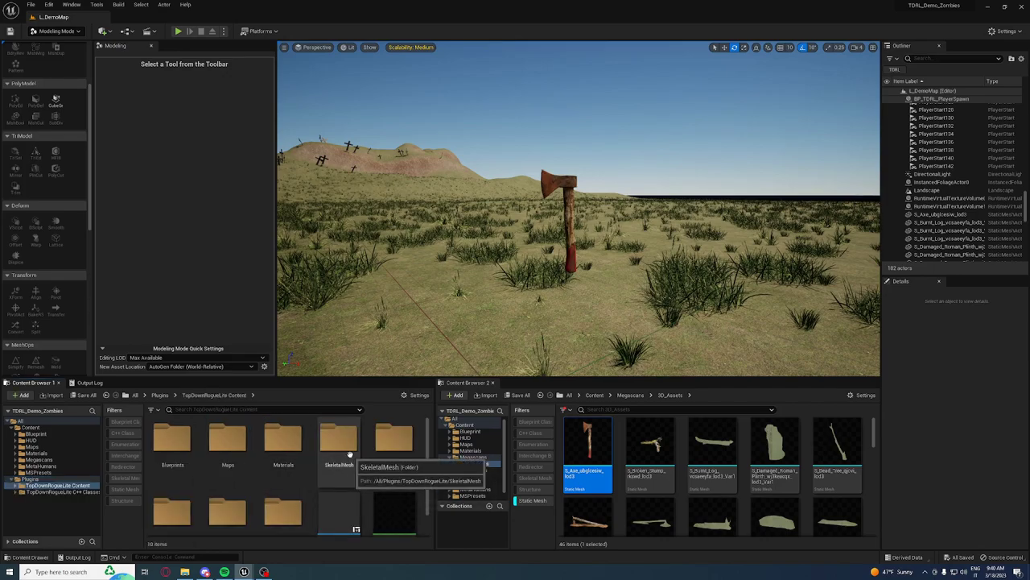
pyautogui.scroll(-1, 271, 492)
pyautogui.doubleClick(172, 435)
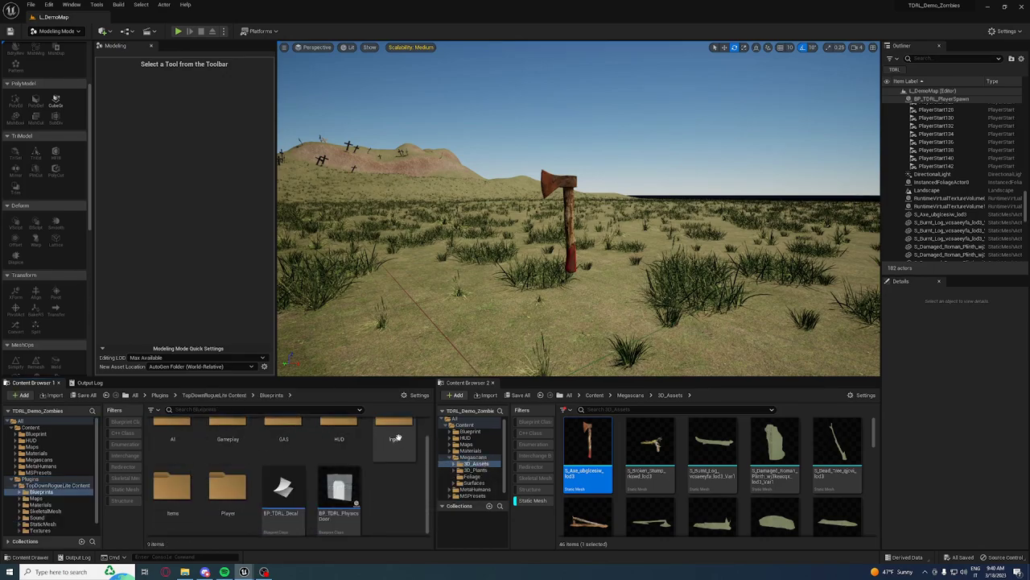
pyautogui.doubleClick(172, 484)
pyautogui.scroll(1, 265, 483)
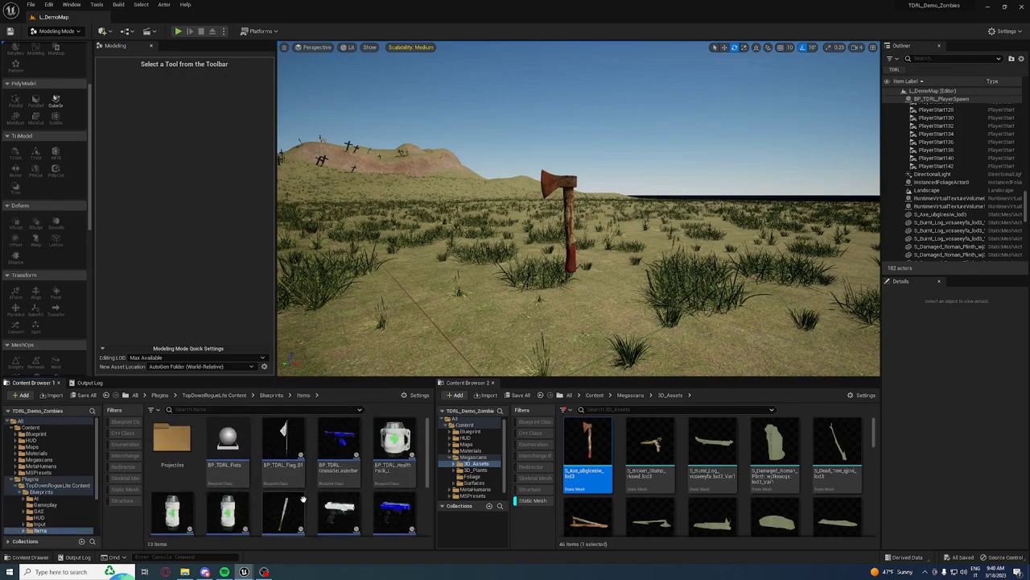
# - Create a child blueprint class of BP_TDRL_Melee and name it BP_TDRL_Axe
pyautogui.click(302, 488)
pyautogui.rightClick(296, 483)
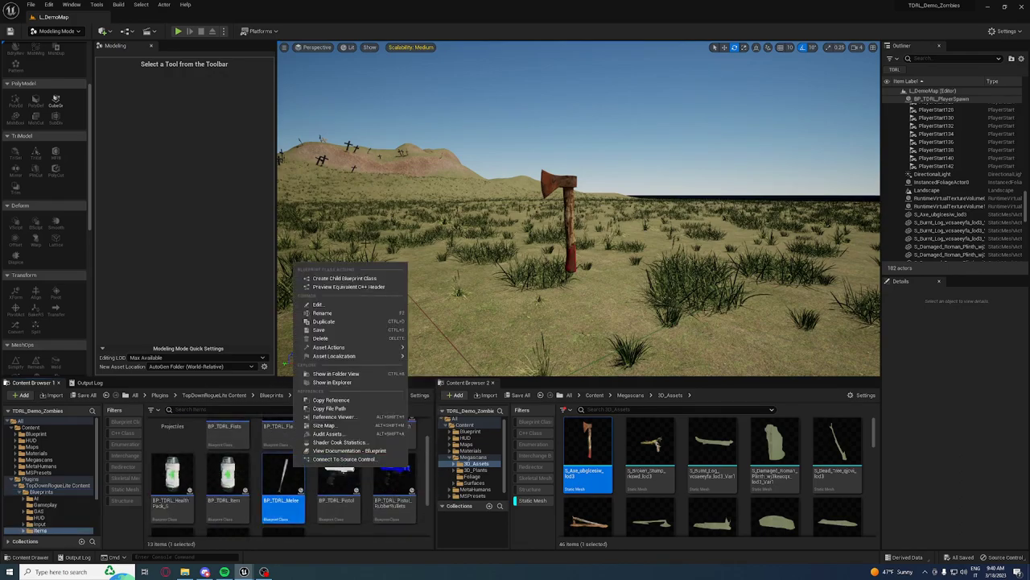
pyautogui.click(351, 280)
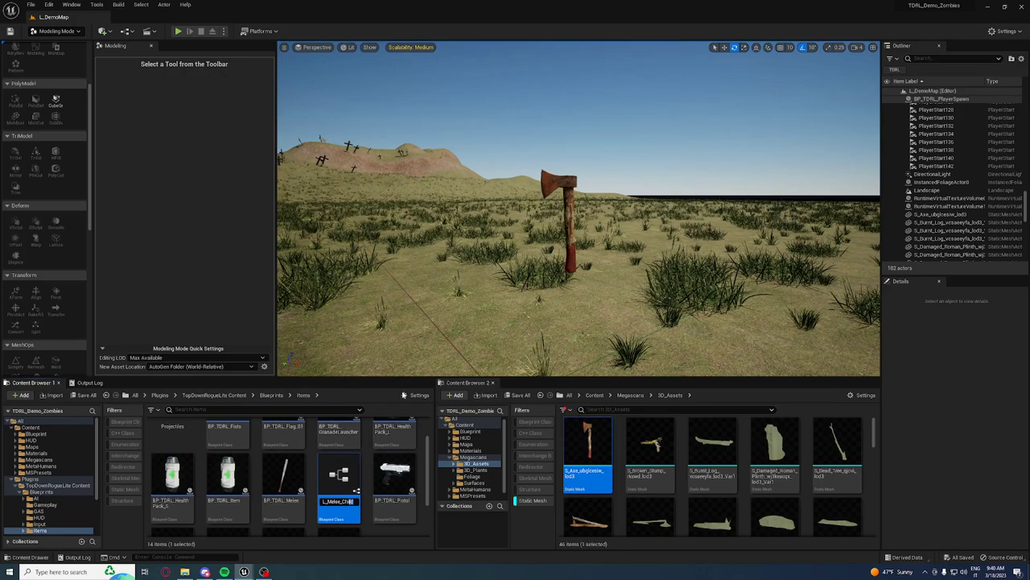
pyautogui.write('e')
pyautogui.press('Return')
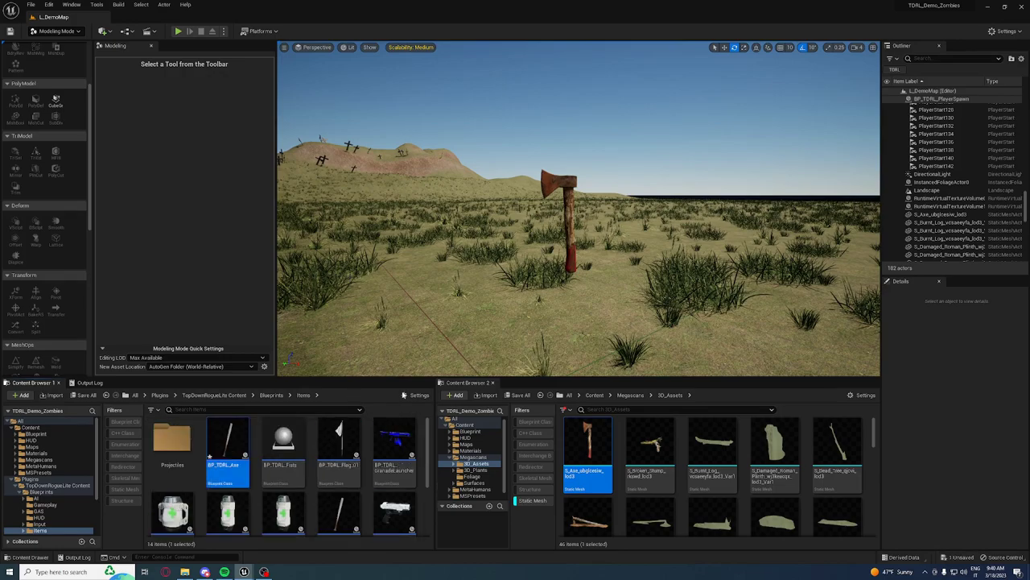
# - Move BP_TDRL_Axe into the project's Content/Blueprint folder
pyautogui.click(596, 395)
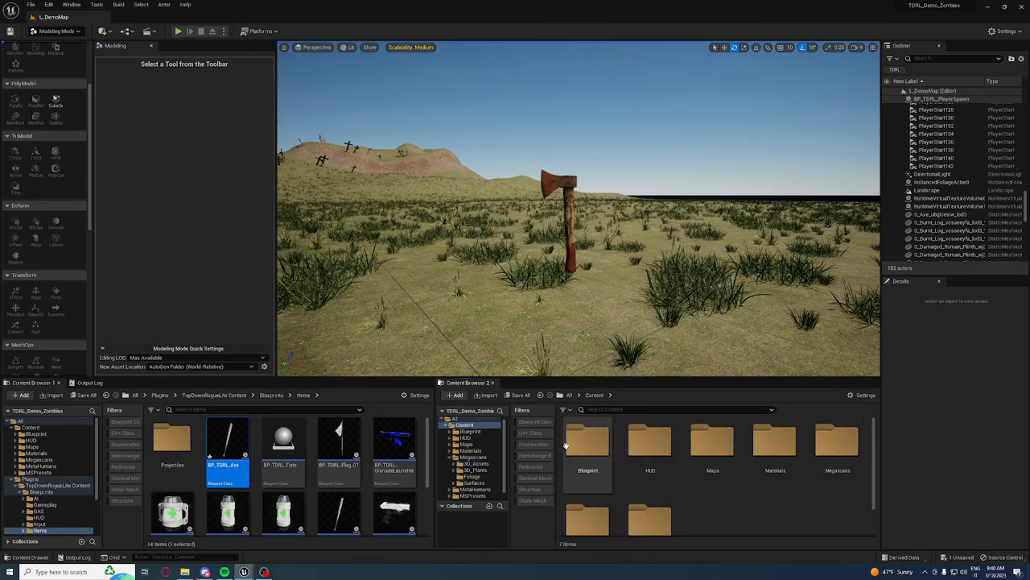
pyautogui.doubleClick(575, 443)
pyautogui.moveTo(228, 451); pyautogui.dragTo(696, 461)
pyautogui.click(718, 467)
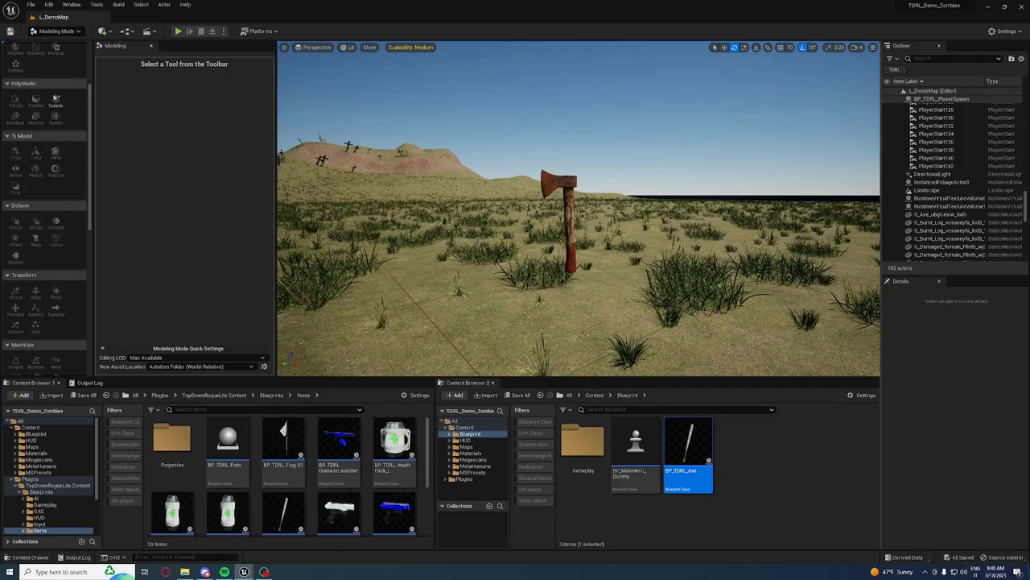
# - Browse from the axe actor in the level to its Megascans static mesh asset
pyautogui.click(544, 178)
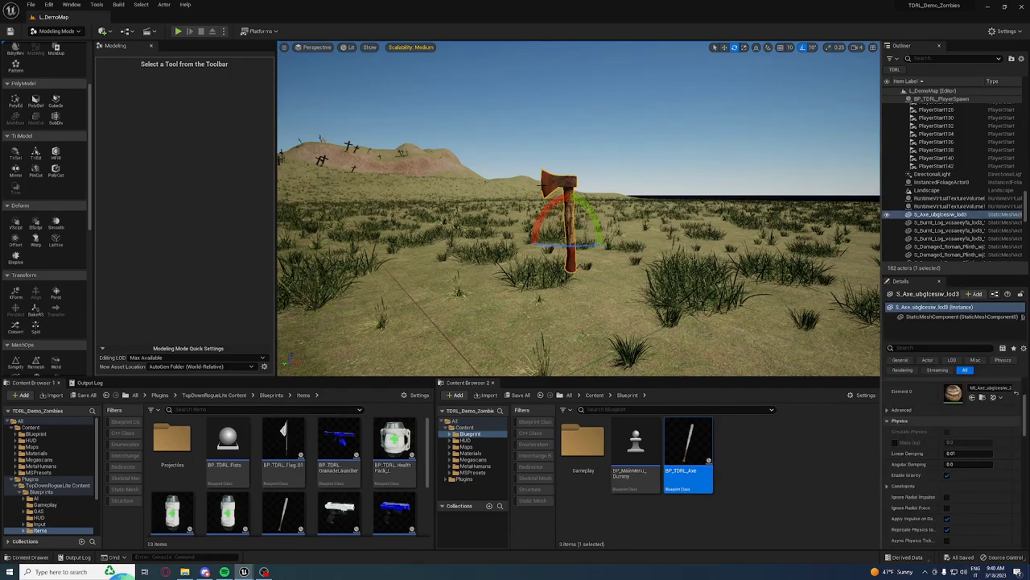
pyautogui.click(339, 447)
pyautogui.rightClick(559, 187)
pyautogui.click(595, 202)
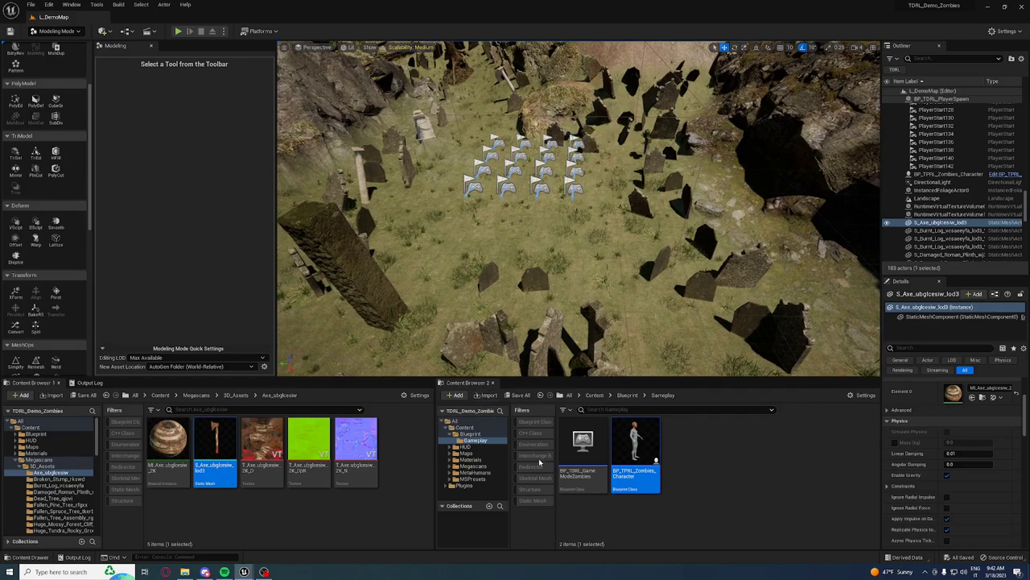
# - Drag BP_TDRL_Axe from the Blueprint folder onto the ground among the gravestones
pyautogui.click(470, 433)
pyautogui.click(689, 451)
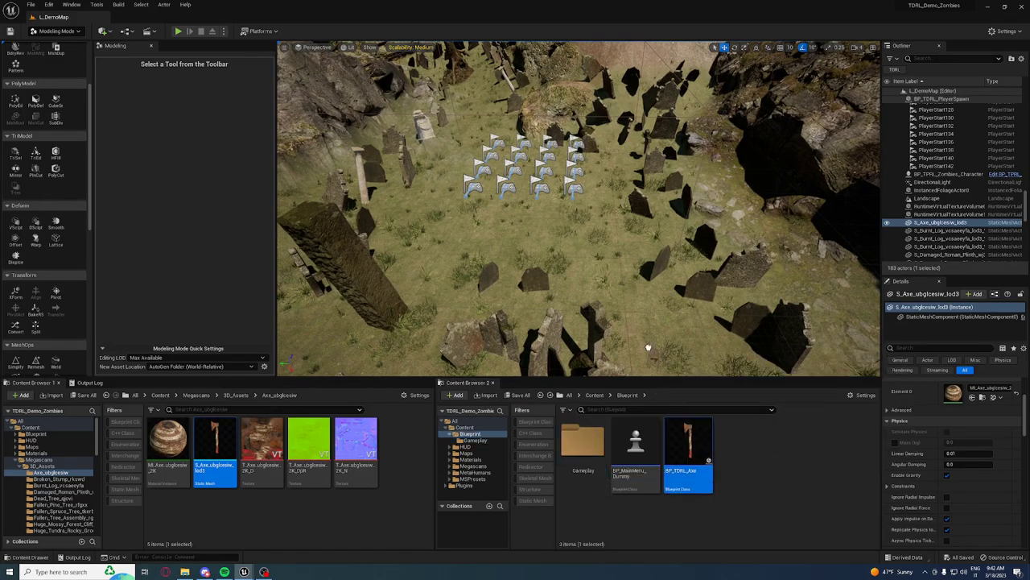
pyautogui.moveTo(631, 254); pyautogui.dragTo(630, 255)
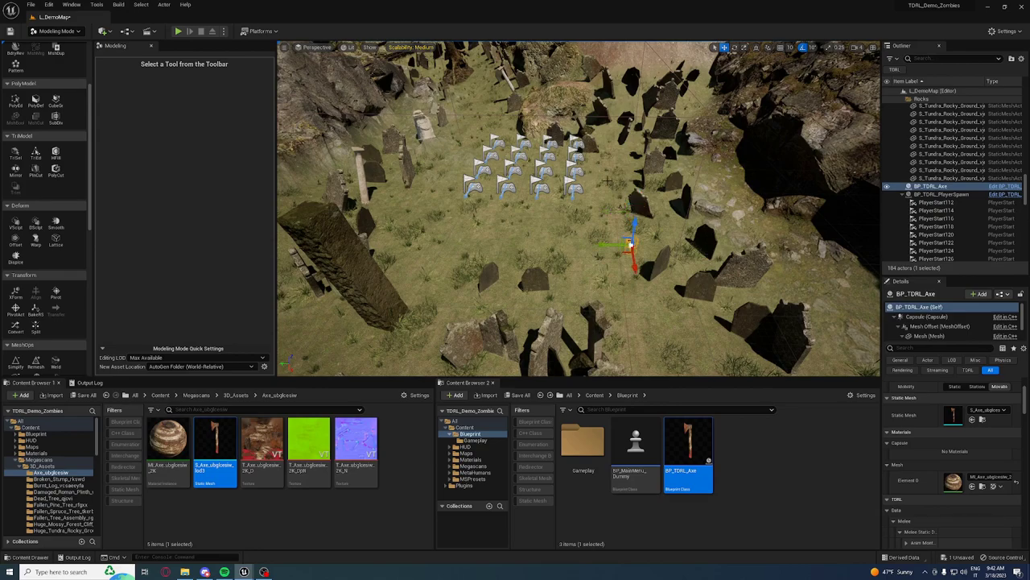
pyautogui.press('Escape')
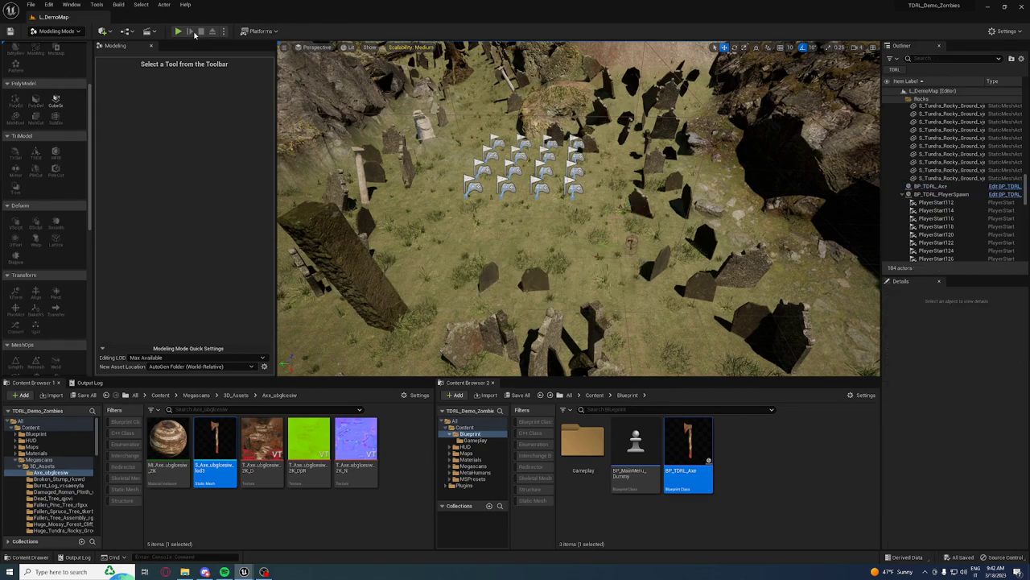
# - Play-test the level with the placed axe in fullscreen (F11)
pyautogui.click(181, 31)
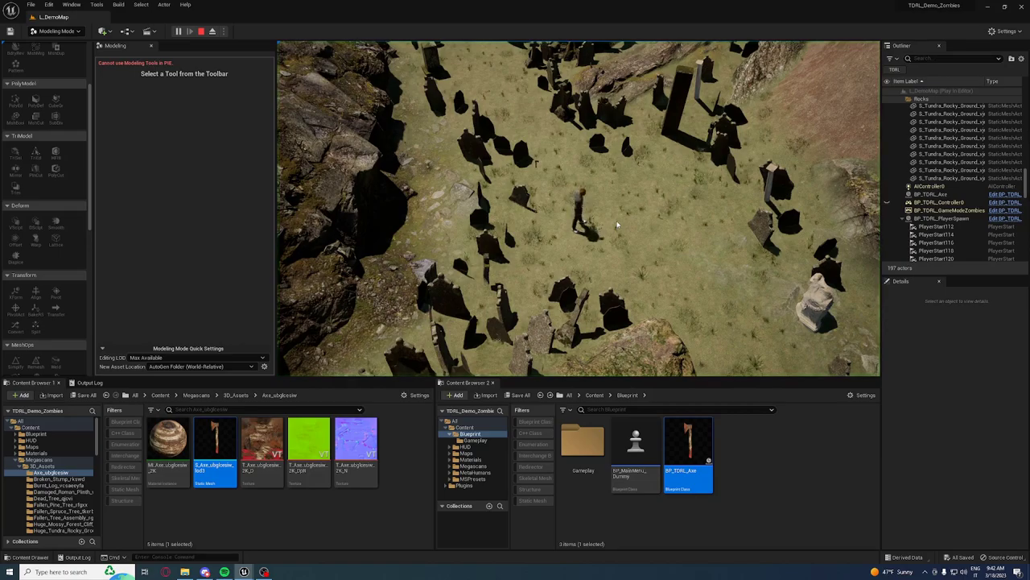
pyautogui.press('F11')
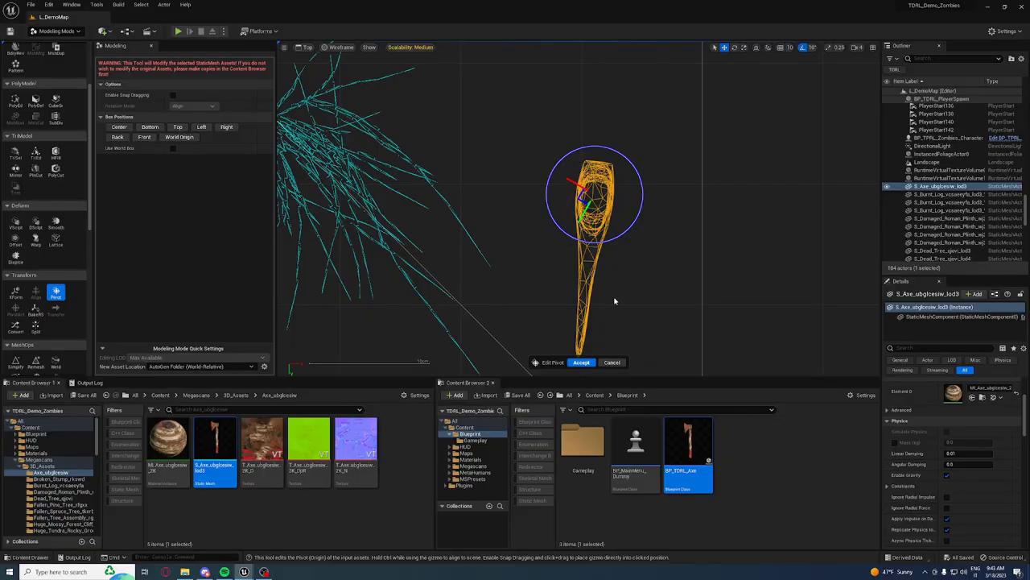
# - Undo the last pivot transform, accept the adjusted axe pivot, and play-test again
pyautogui.hotkey('ctrl', 'z')
pyautogui.click(582, 363)
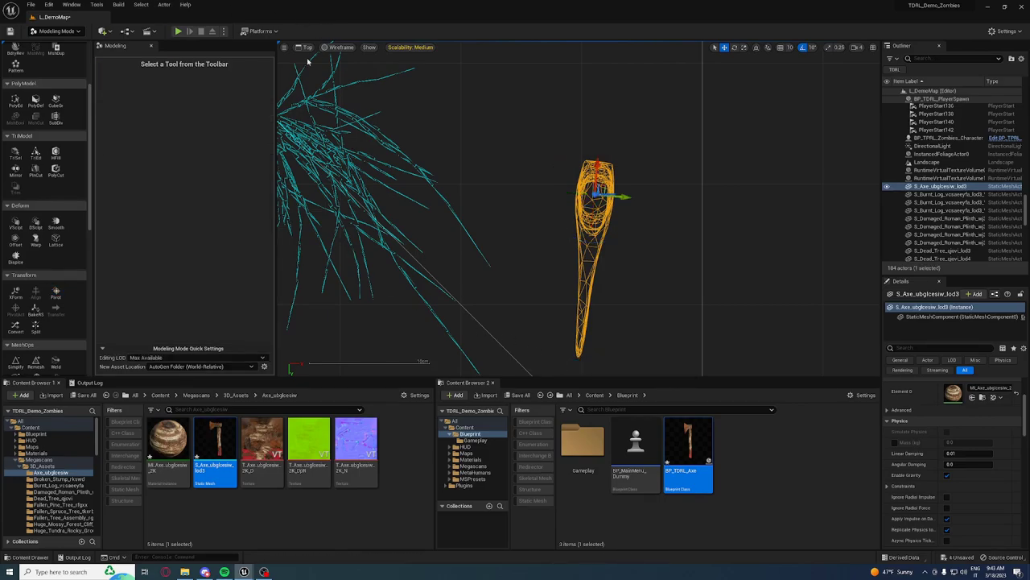
pyautogui.click(178, 30)
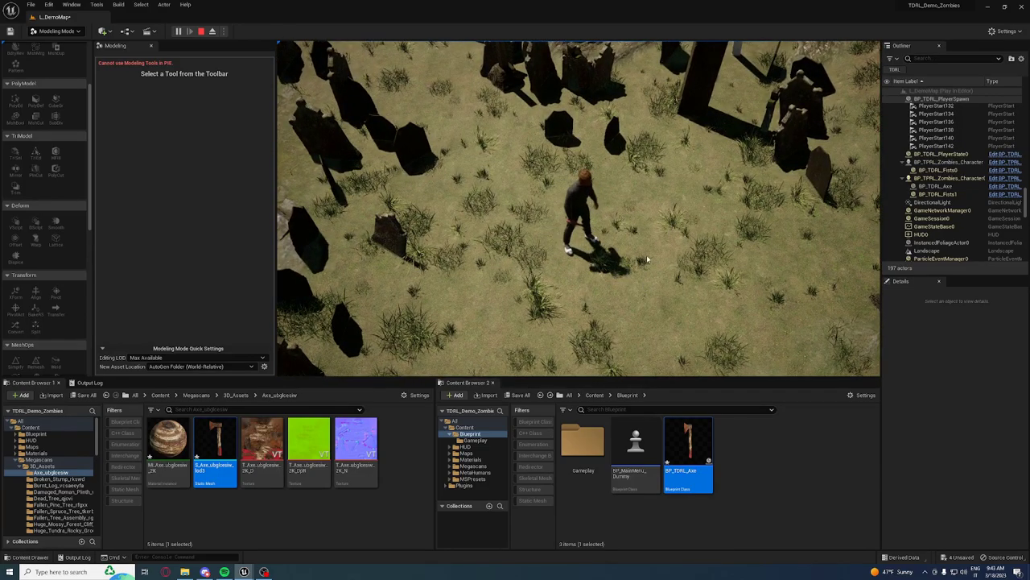
# - Stop the play-test and set Custom Depth-Stencil Pass to Enabled with Stencil in Project Settings
pyautogui.press('Escape')
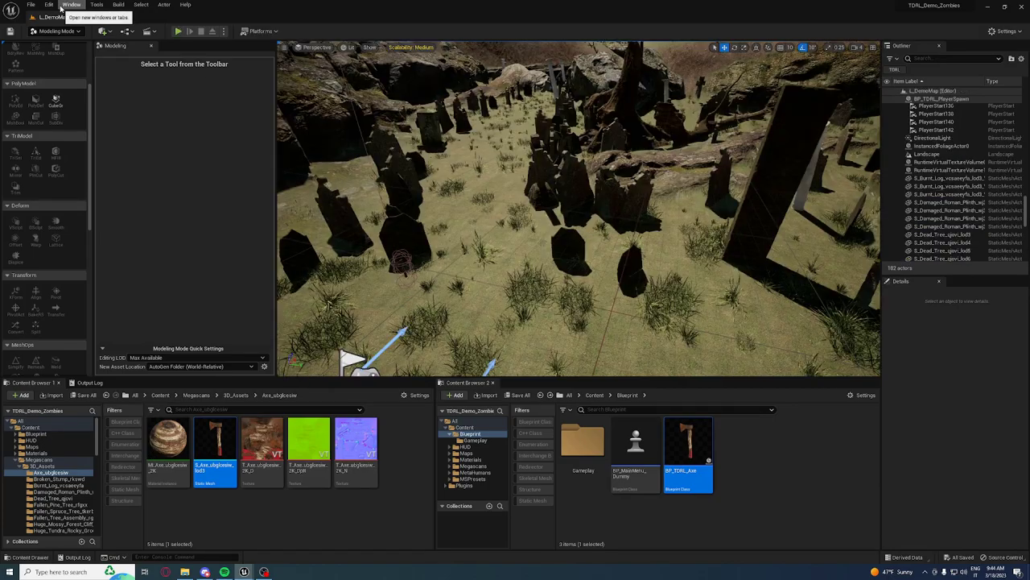
pyautogui.click(49, 5)
pyautogui.click(78, 120)
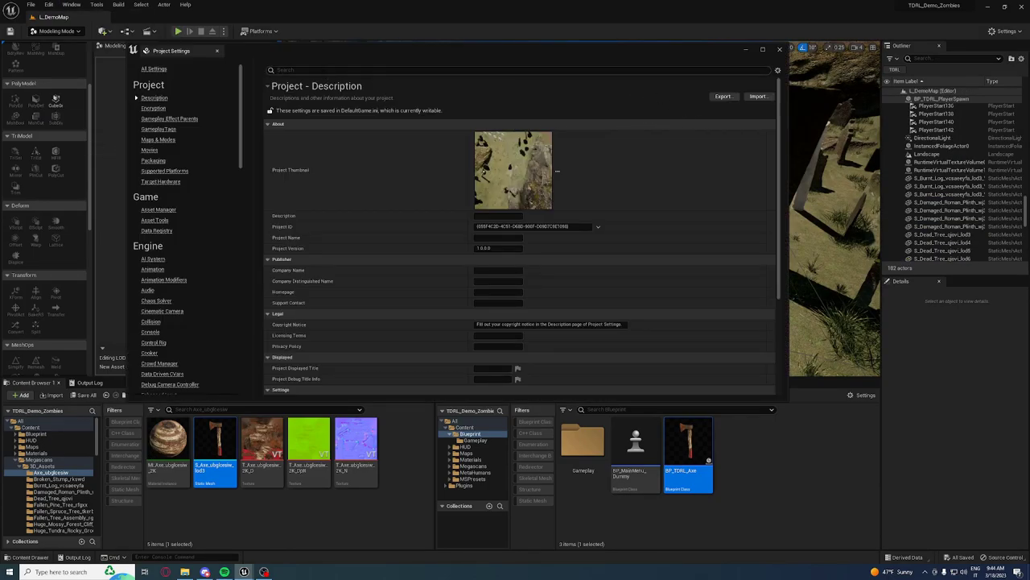
pyautogui.write('stenc')
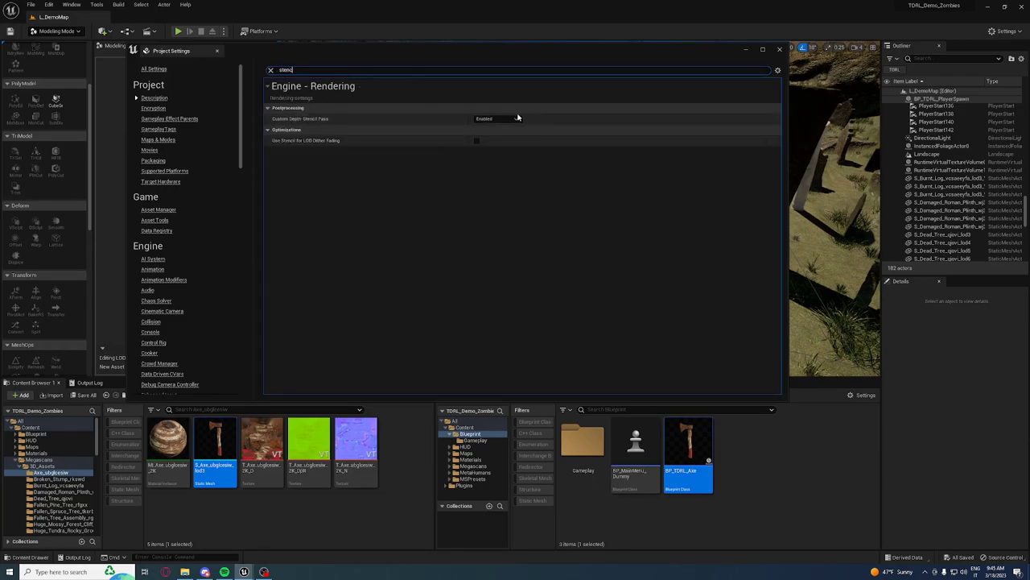
pyautogui.click(516, 118)
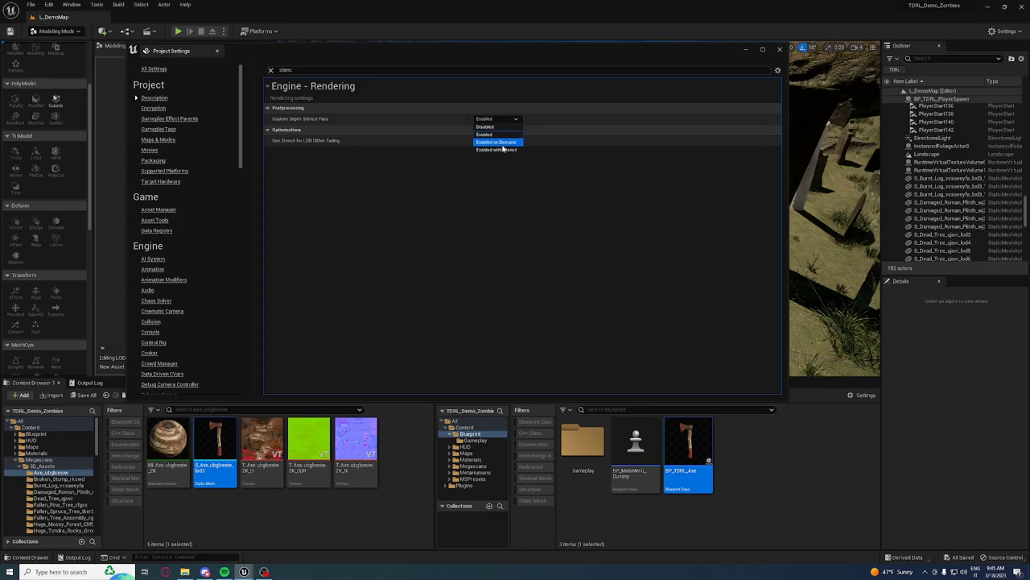
pyautogui.click(499, 150)
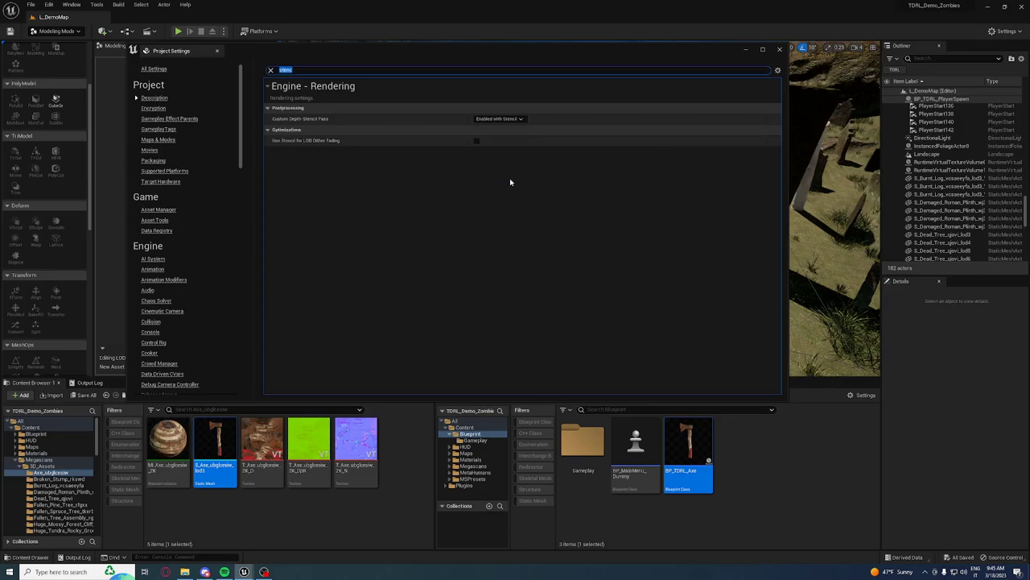
pyautogui.click(781, 50)
# - Play the level and walk the character to four spots among the tombstones
pyautogui.click(179, 32)
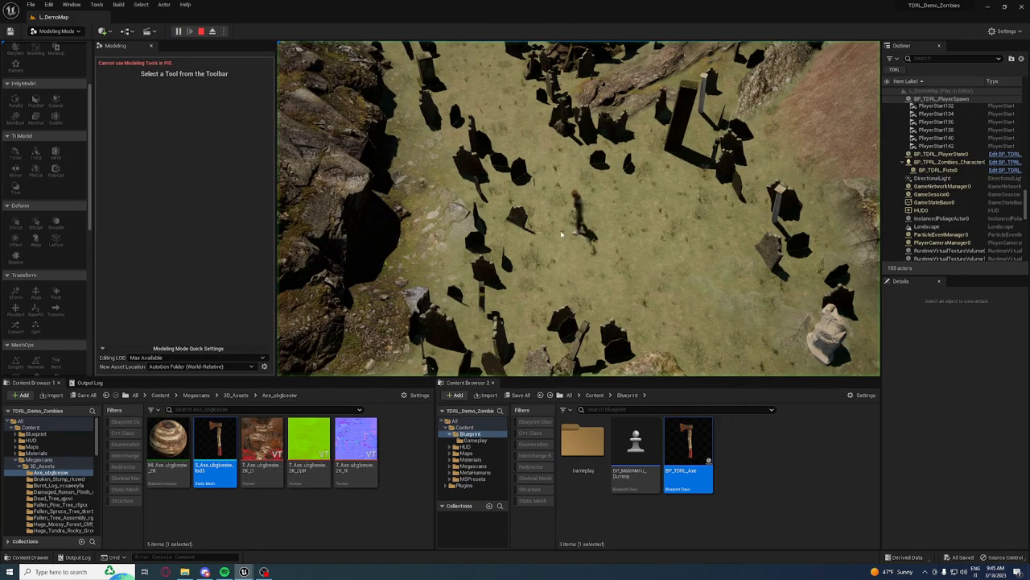
pyautogui.click(577, 225)
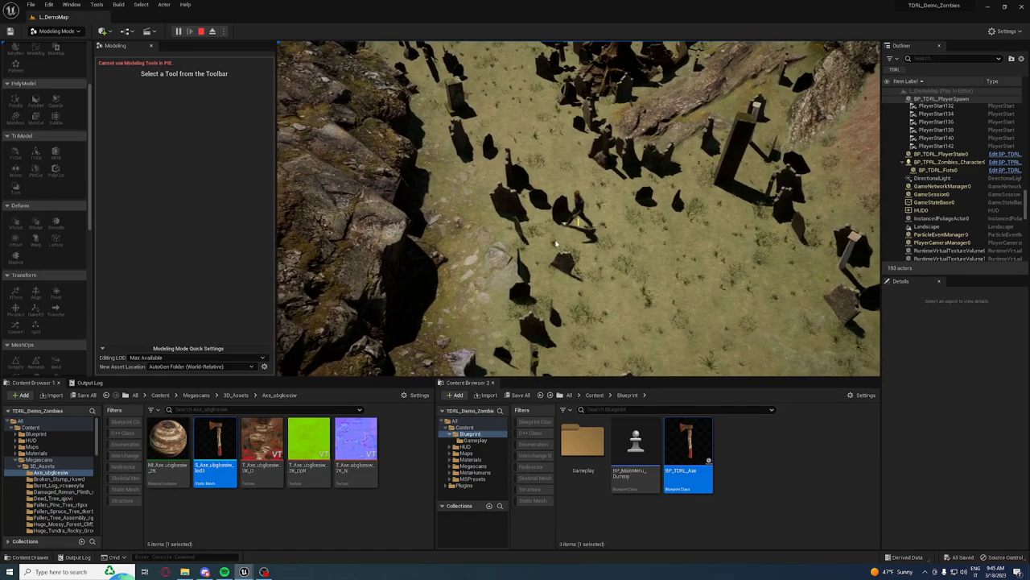
pyautogui.click(532, 261)
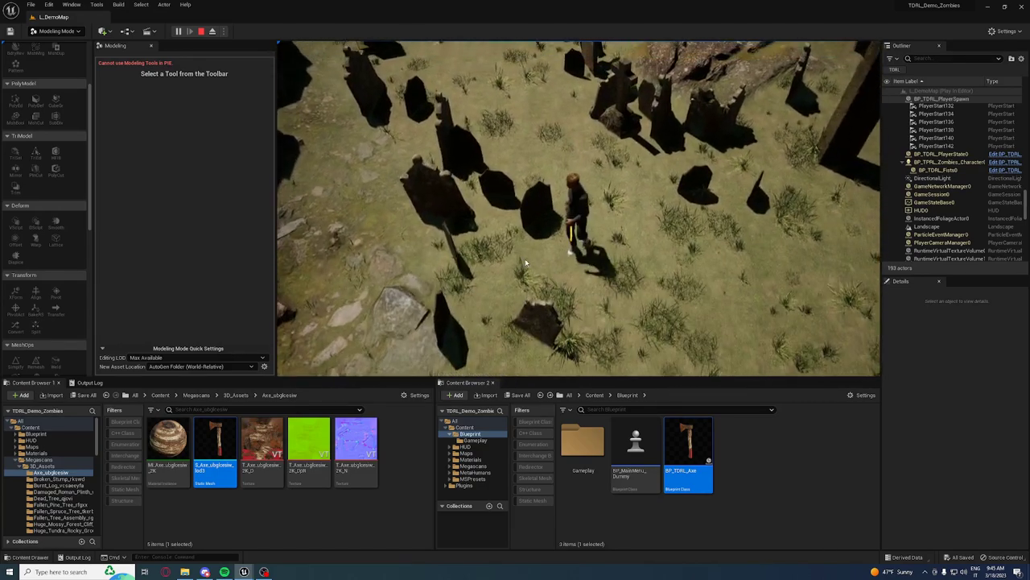
pyautogui.click(546, 308)
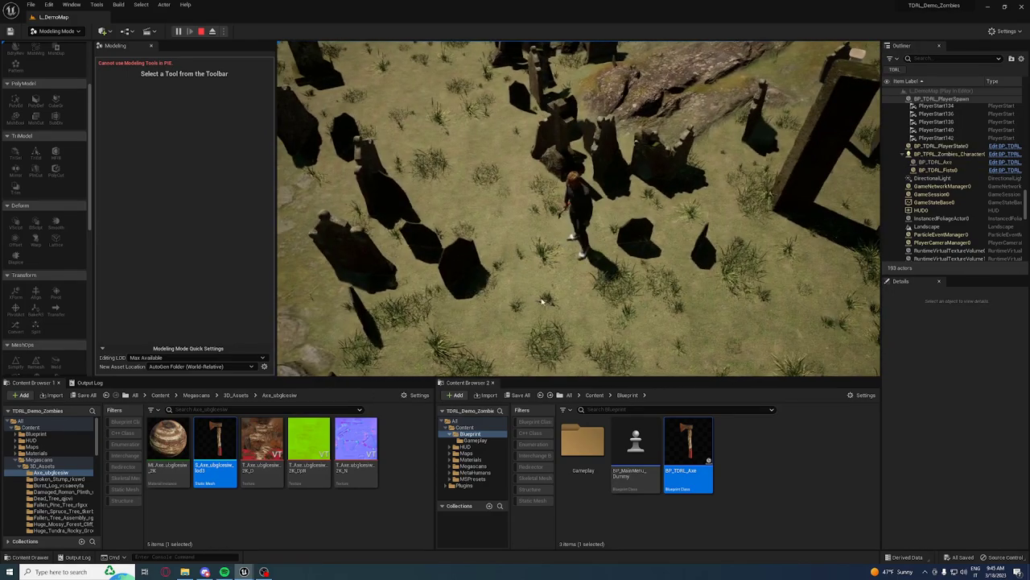
pyautogui.click(685, 234)
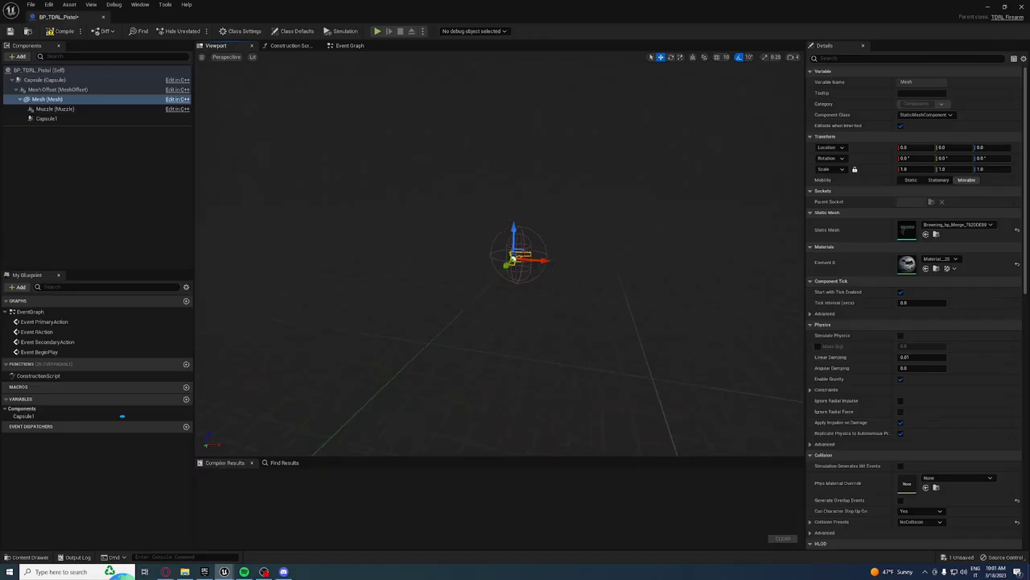
# - Save the pistol blueprint and shrink Capsule1's radius to about 10
pyautogui.hotkey('ctrl', 's')
pyautogui.moveTo(566, 258); pyautogui.dragTo(516, 231, button='right')
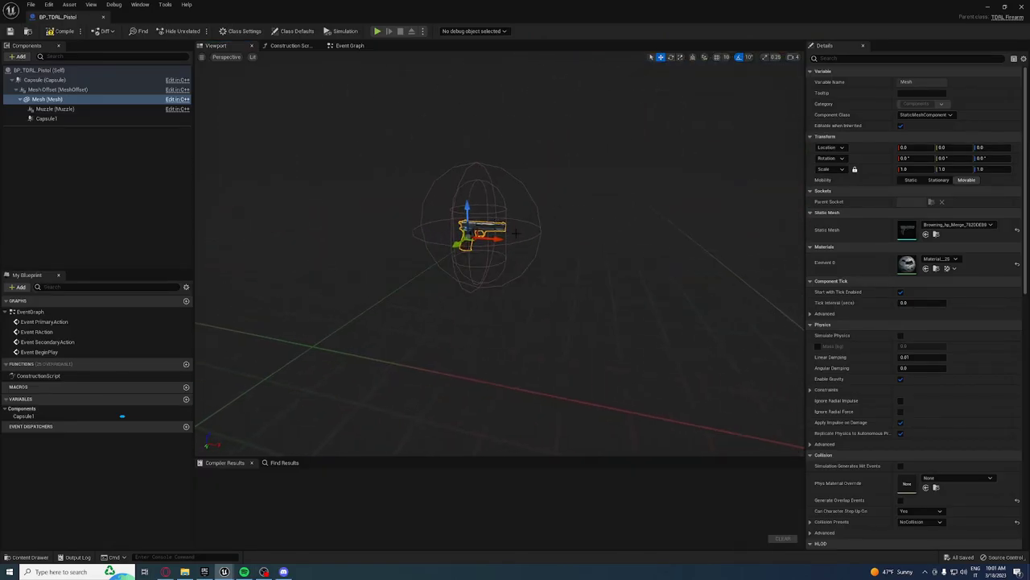
pyautogui.click(534, 237)
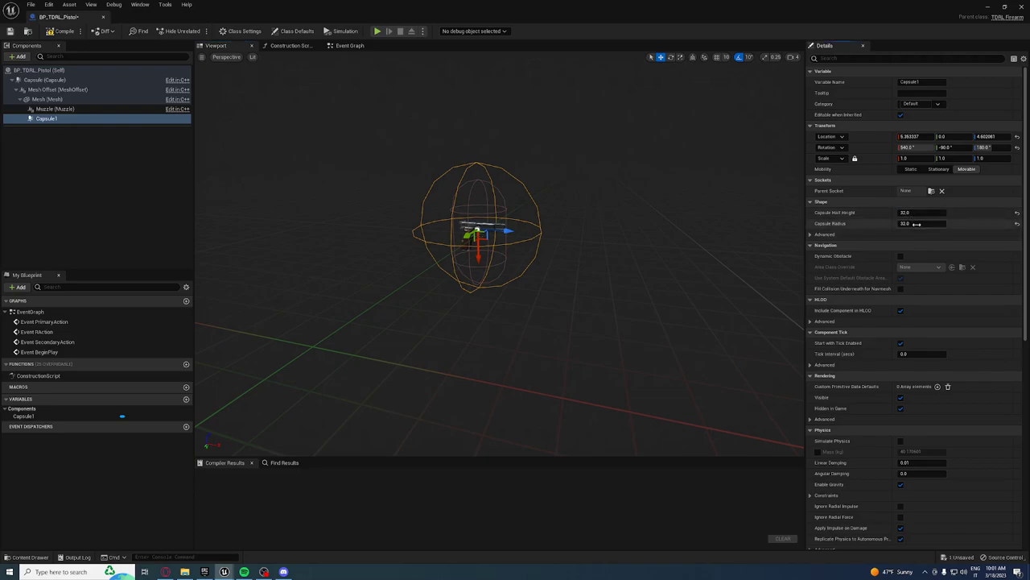
pyautogui.moveTo(922, 223)
pyautogui.mouseDown()
pyautogui.moveTo(902, 223)
pyautogui.moveTo(917, 223)
pyautogui.mouseUp()
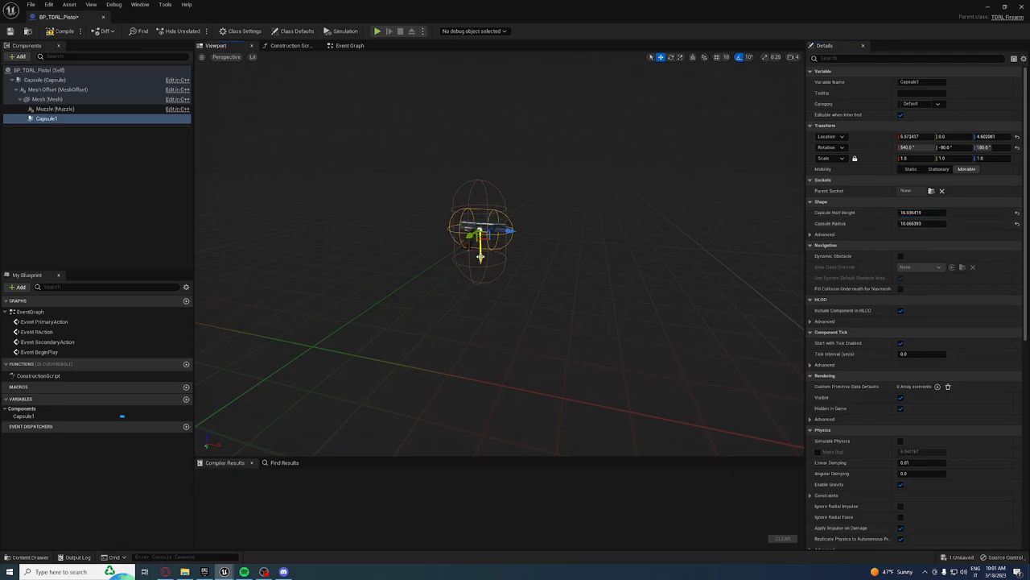
# - Raise the MeshOffset slightly, compile the pistol blueprint, and go back to the level
pyautogui.click(516, 237)
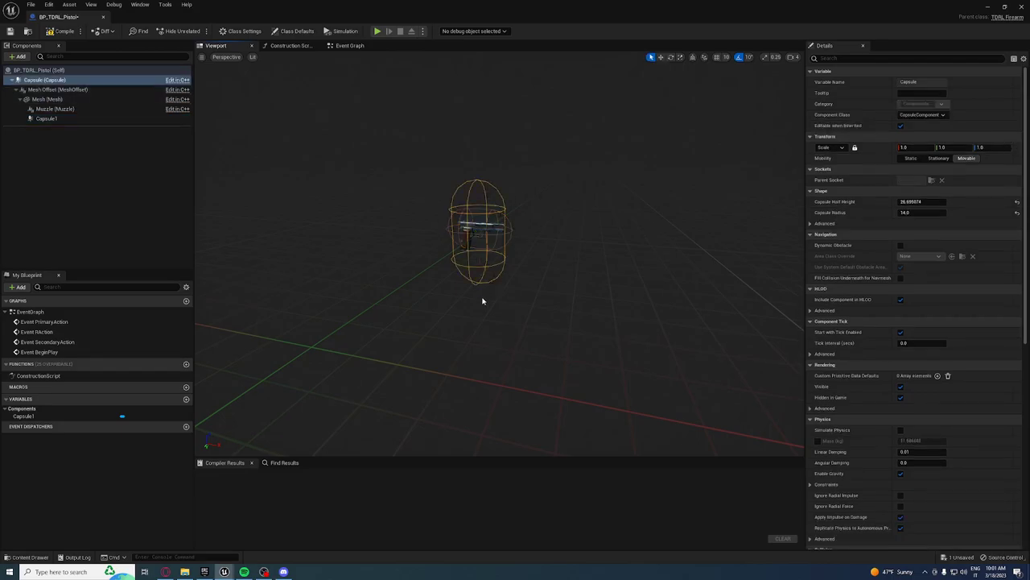
pyautogui.click(64, 89)
pyautogui.moveTo(465, 208); pyautogui.dragTo(465, 203)
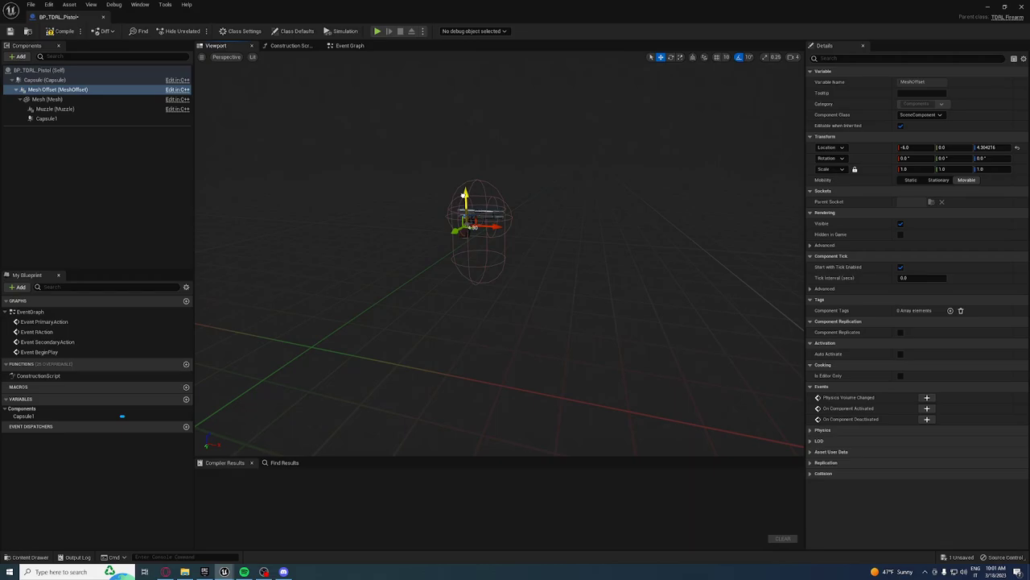
pyautogui.click(58, 30)
pyautogui.hotkey('alt', 'Tab')
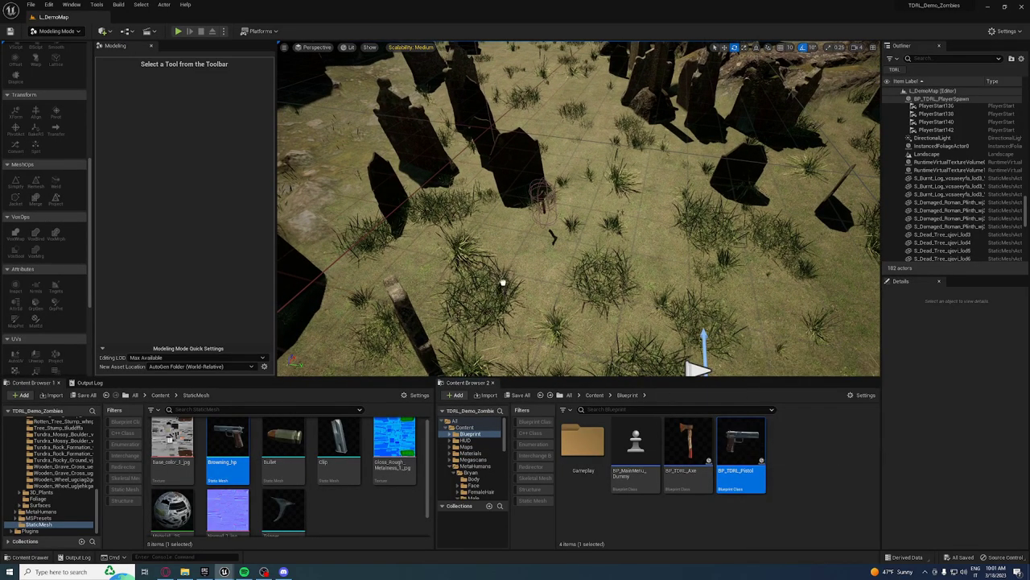
# - Select the placed pistol, play the level, and run the character over to pick it up
pyautogui.click(527, 265)
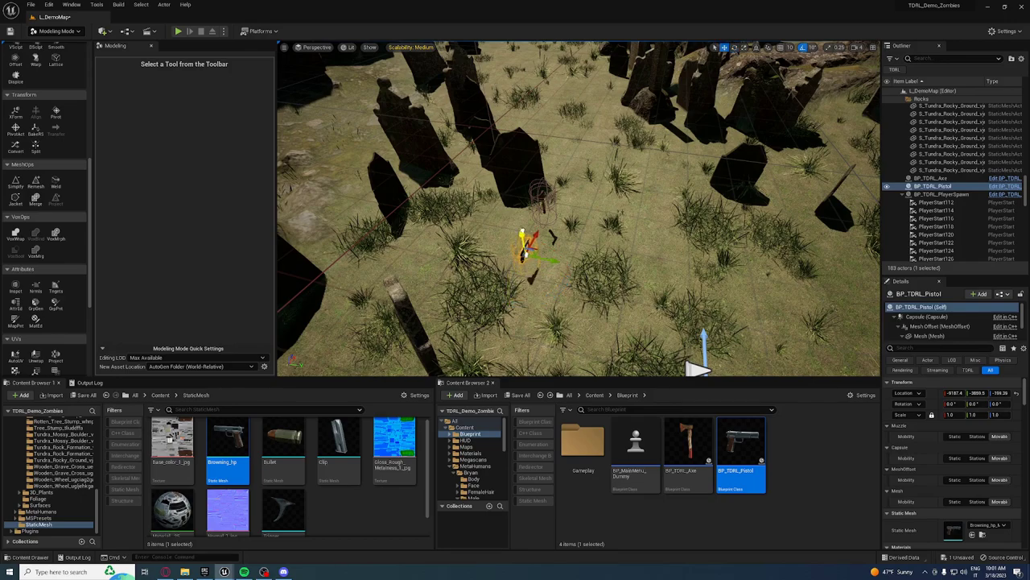
pyautogui.hotkey('alt', 'p')
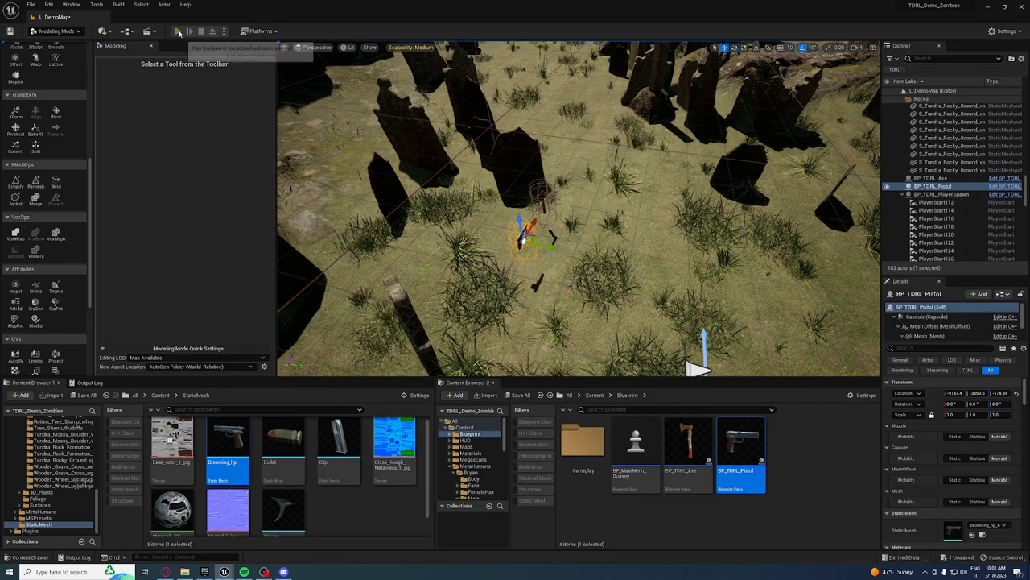
pyautogui.click(590, 166)
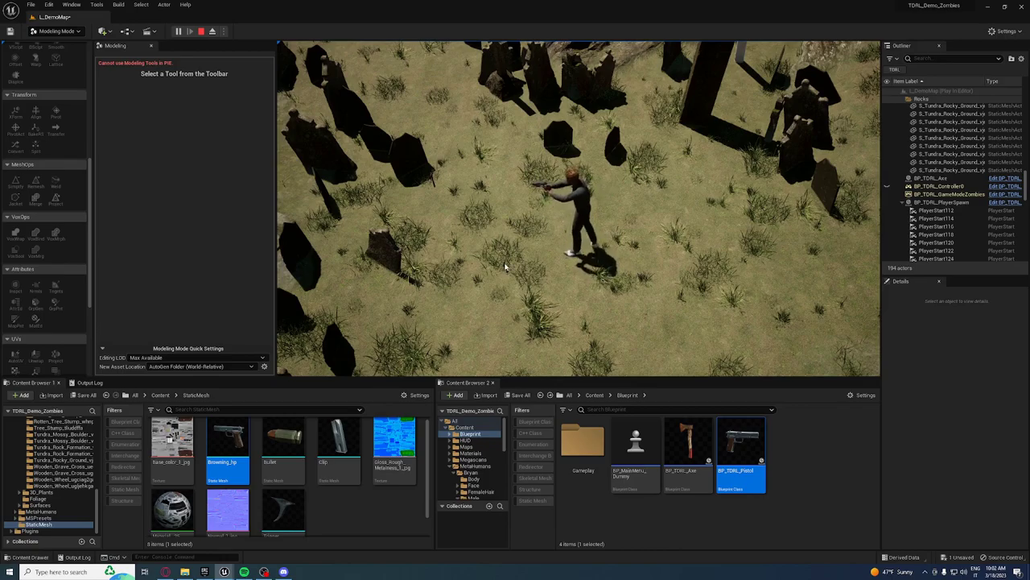
pyautogui.press('Escape')
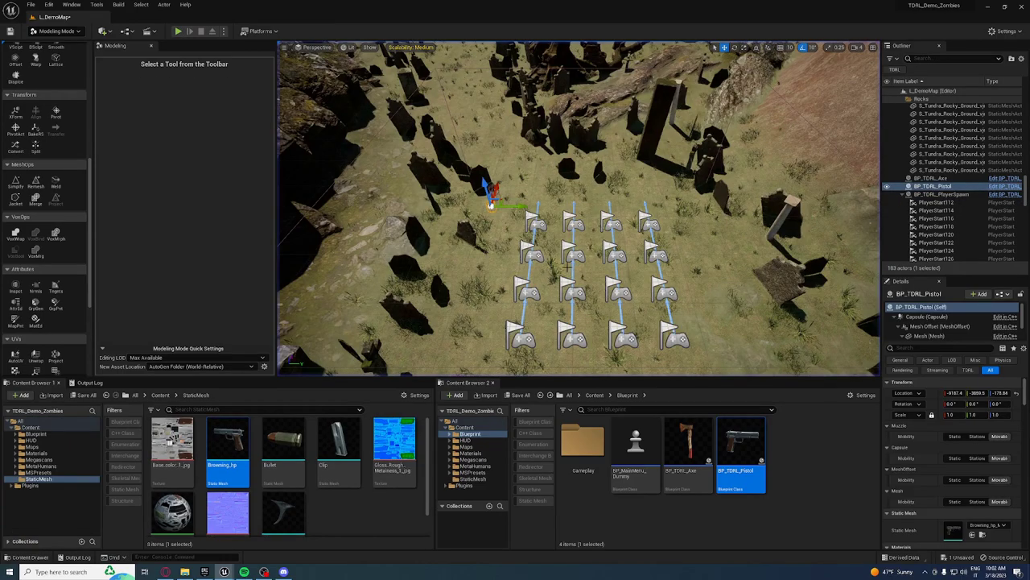
pyautogui.moveTo(512, 200); pyautogui.dragTo(564, 207, button='right')
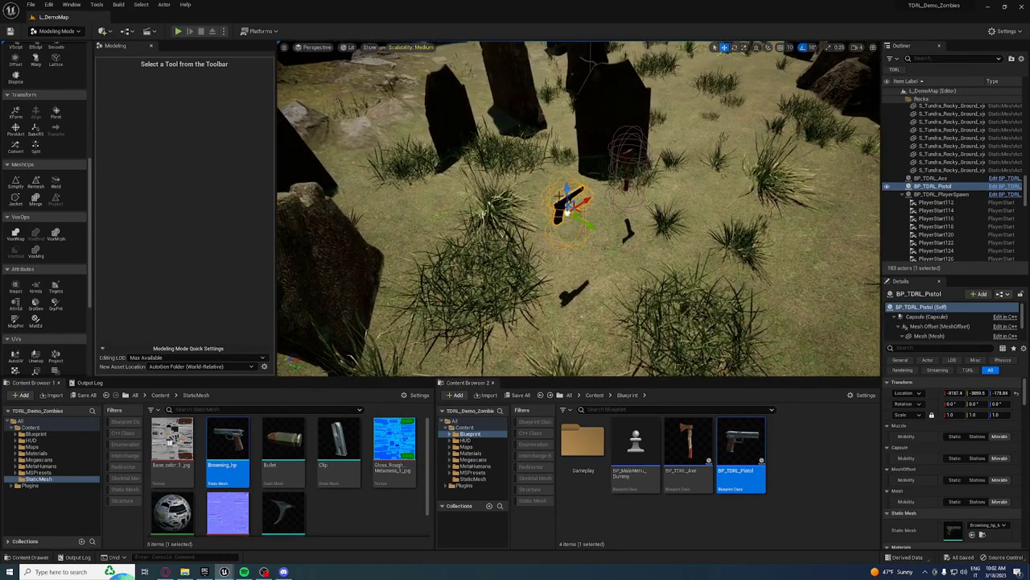
pyautogui.rightClick(564, 207)
pyautogui.rightClick(558, 207)
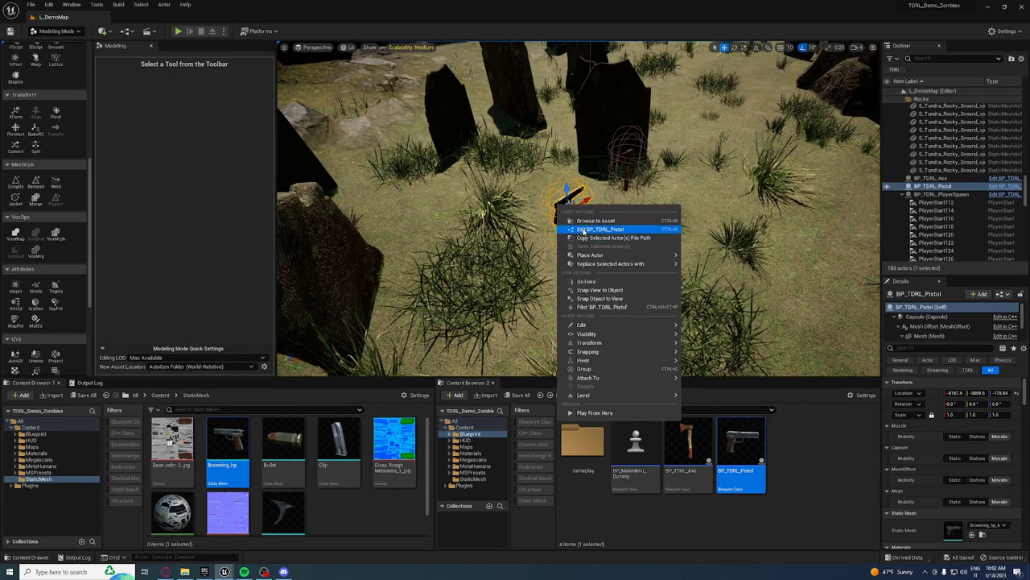
pyautogui.click(584, 231)
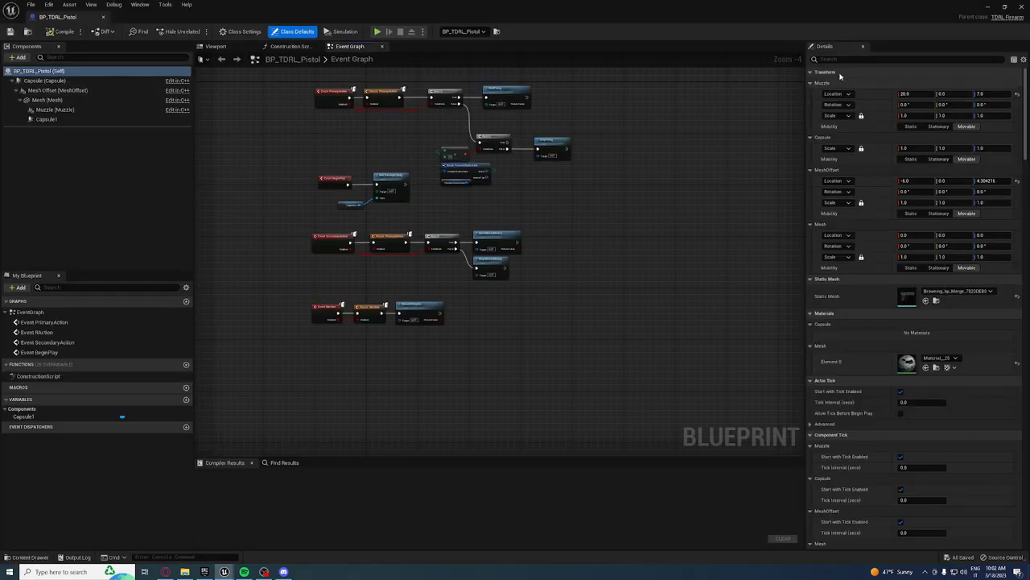
pyautogui.click(837, 59)
pyautogui.write('data')
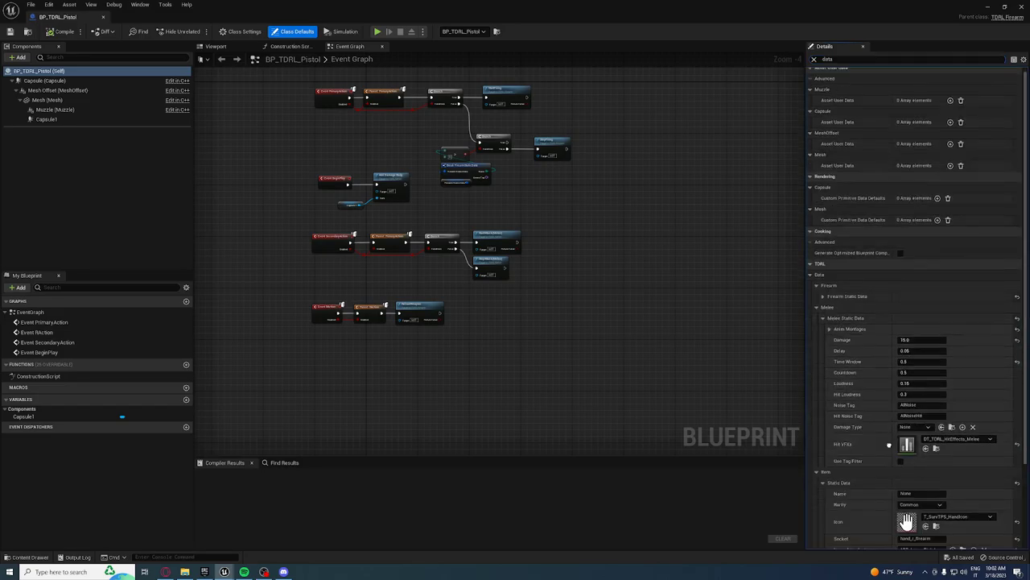
pyautogui.scroll(-5, 976, 460)
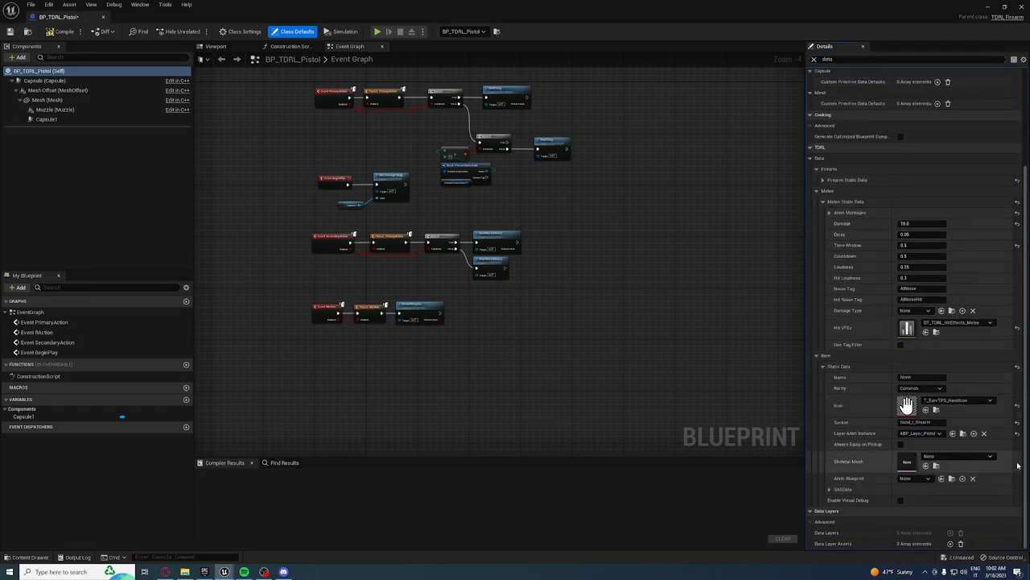
pyautogui.click(1020, 7)
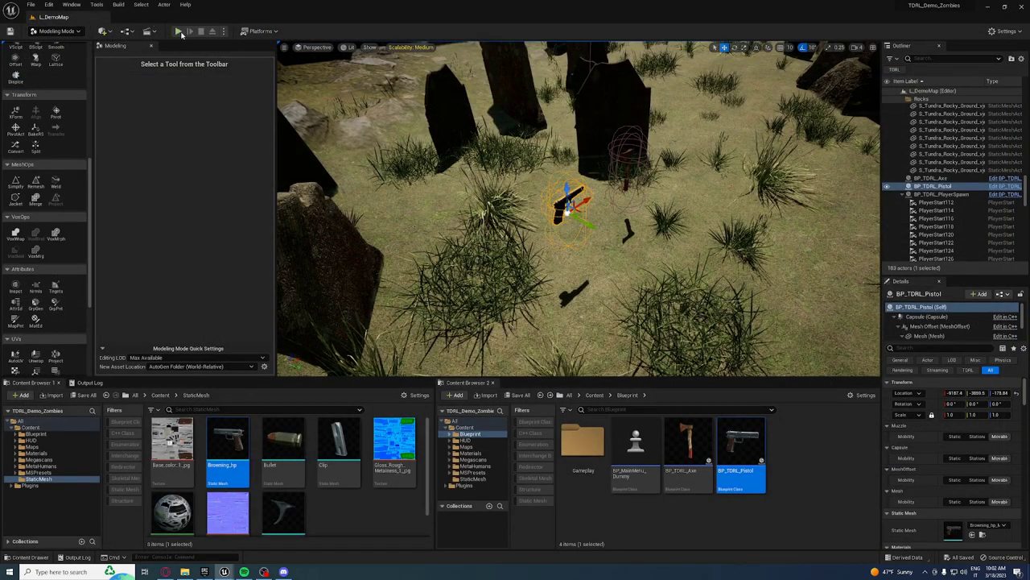
# - Play full screen, move the character, then draw, aim and lower the pistol while zooming
pyautogui.hotkey('alt', 'p')
pyautogui.press('F11')
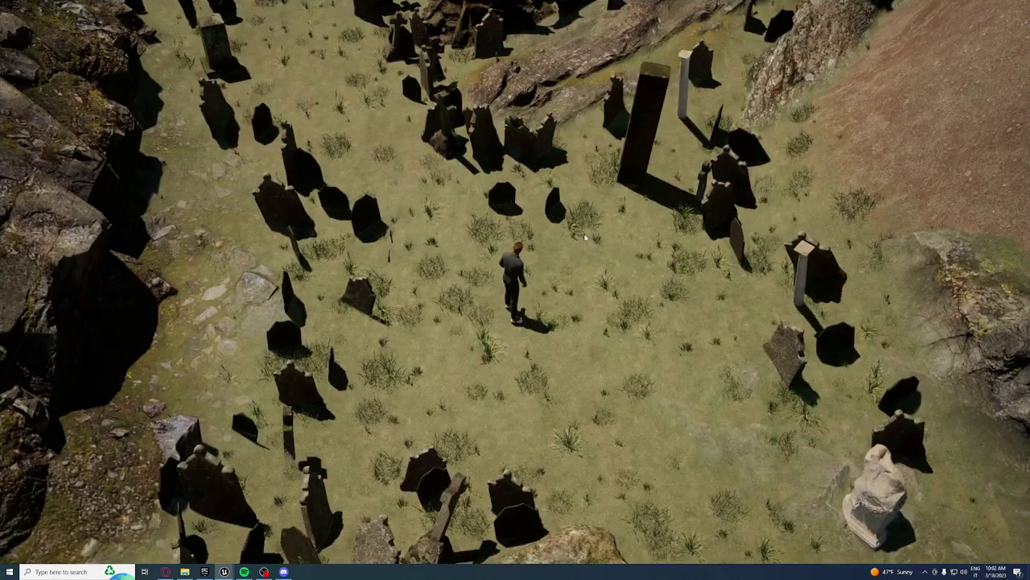
pyautogui.click(407, 298)
pyautogui.scroll(5, 531, 234)
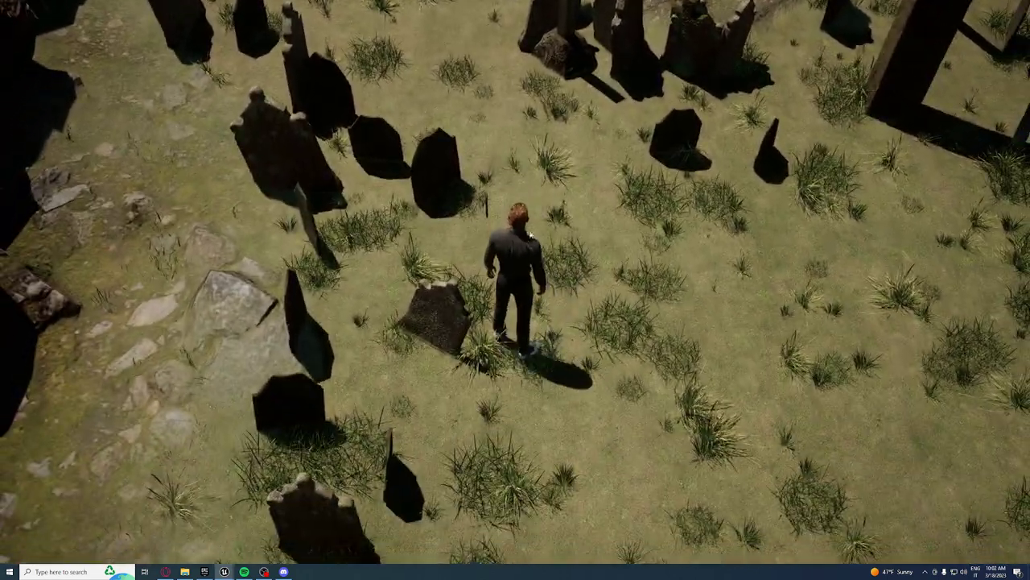
pyautogui.click(671, 216)
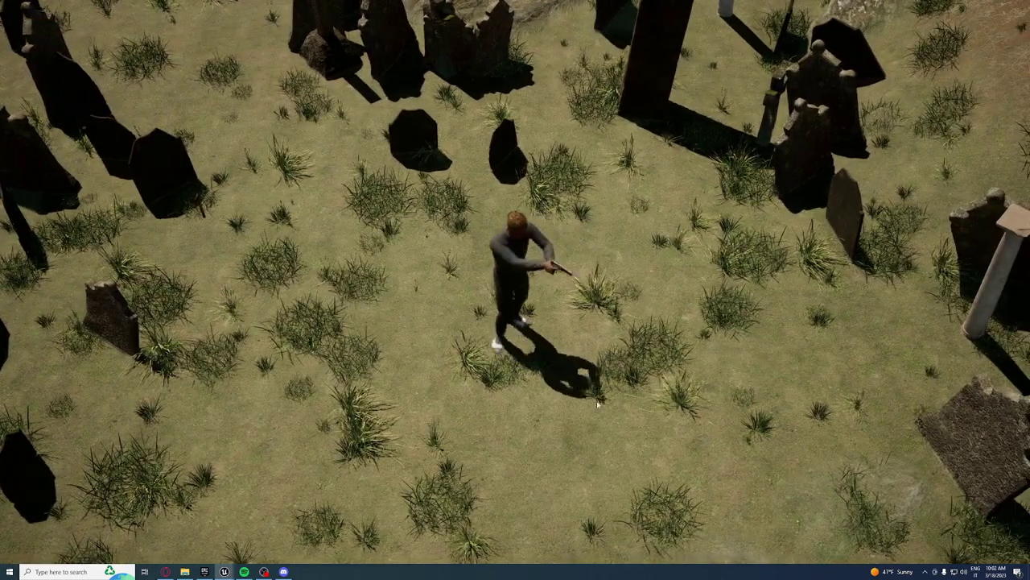
pyautogui.press('d')
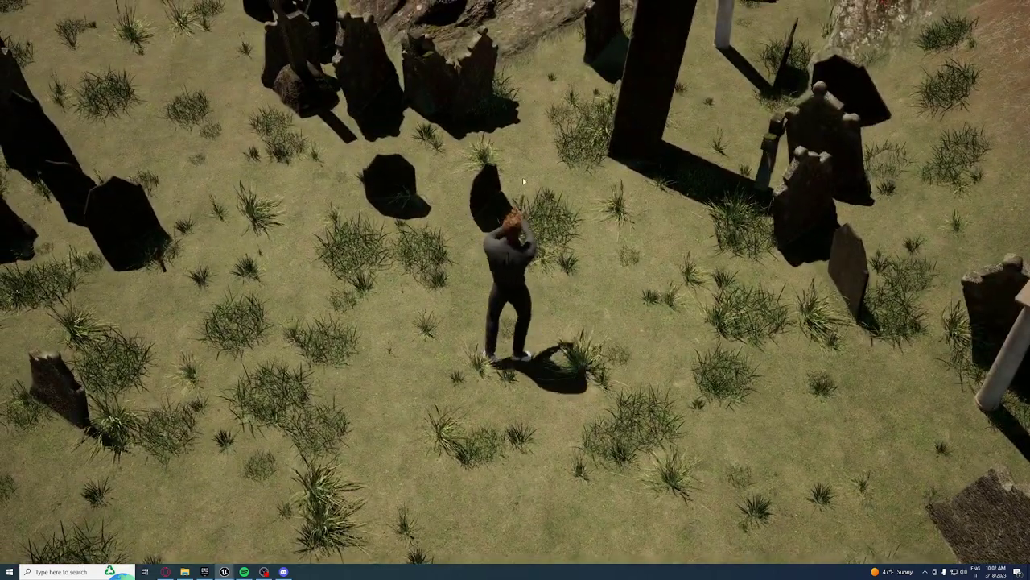
pyautogui.click(528, 387)
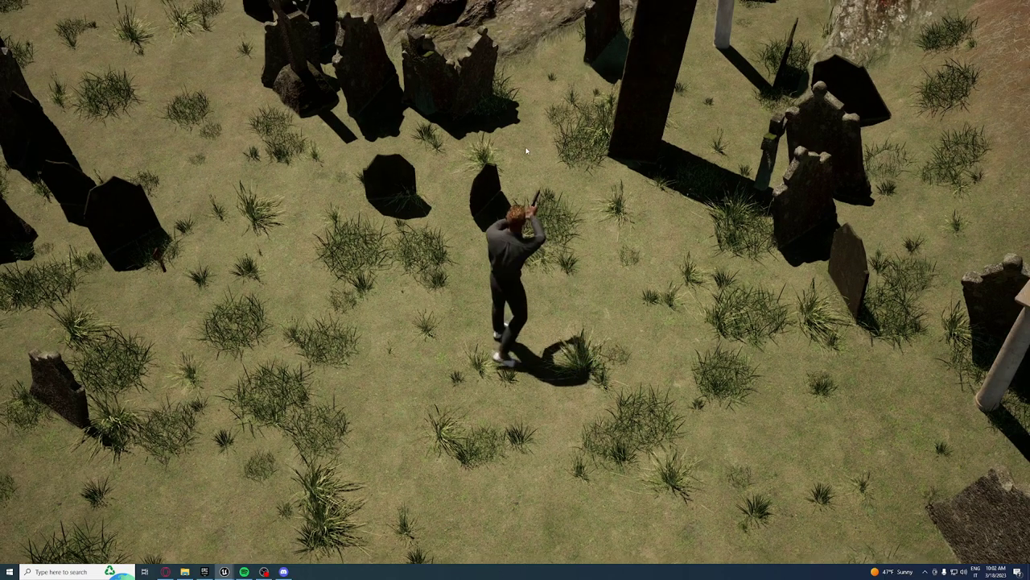
pyautogui.scroll(-5, 477, 187)
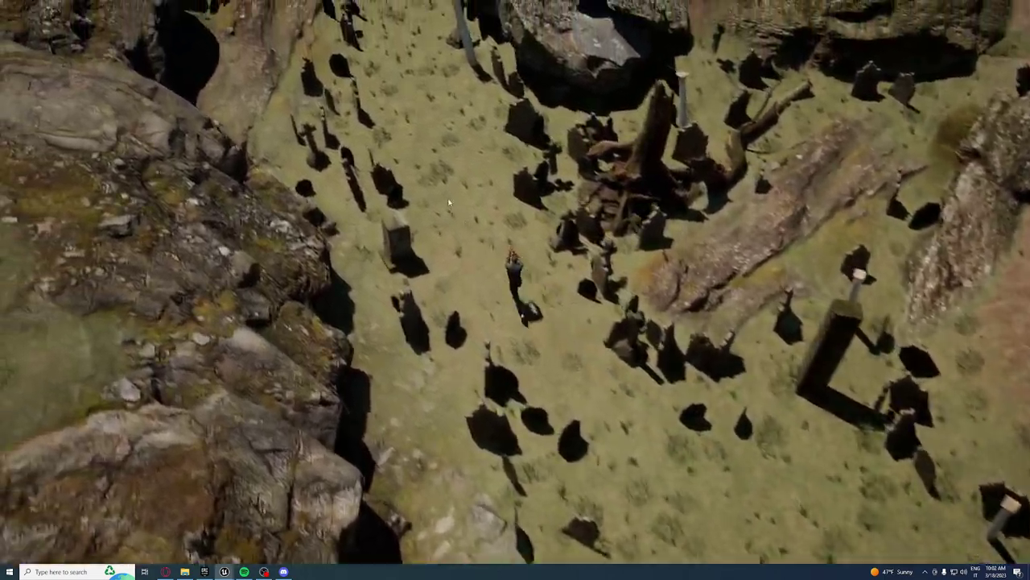